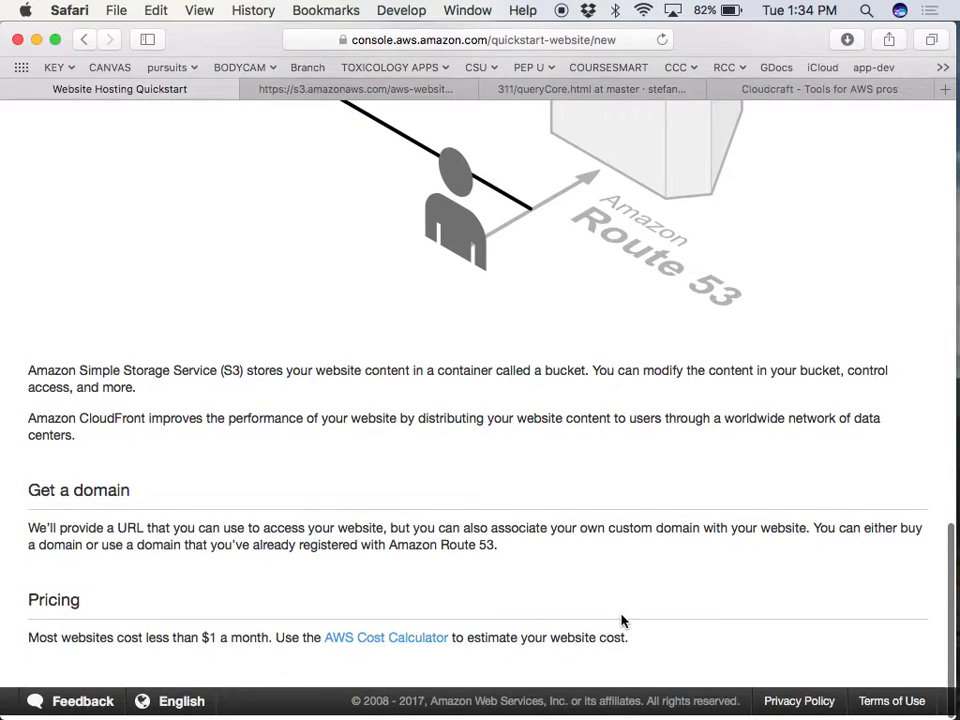
Return from the website hosting quickstart to the AWS Management Console home page with its list of services.
scroll(621, 614, "up", 10)
scroll(621, 621, "up", 5)
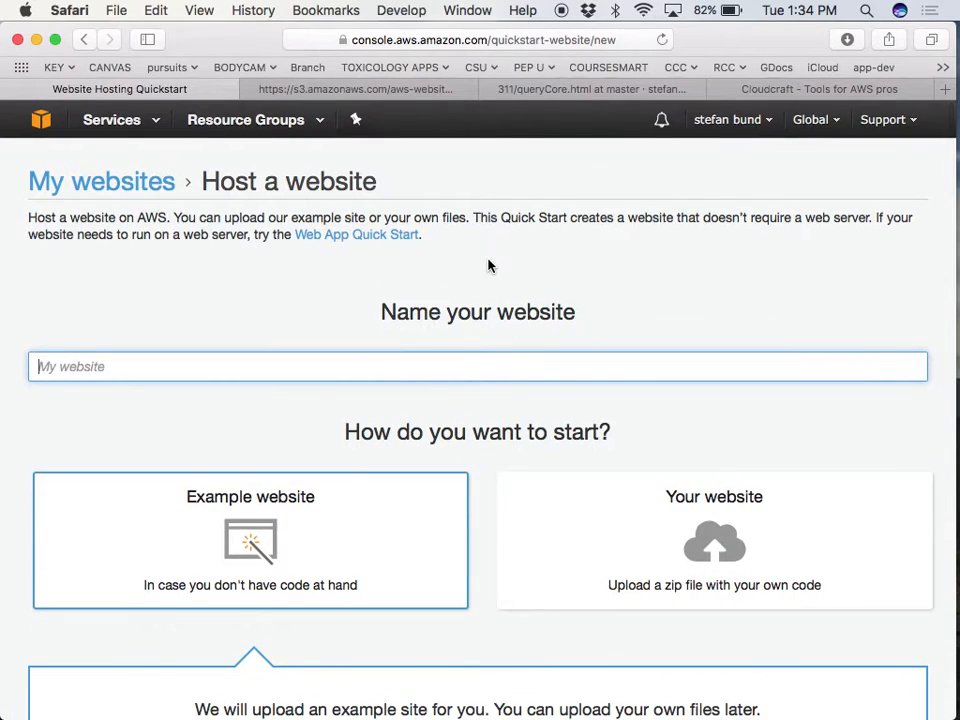
key("super+bracketleft")
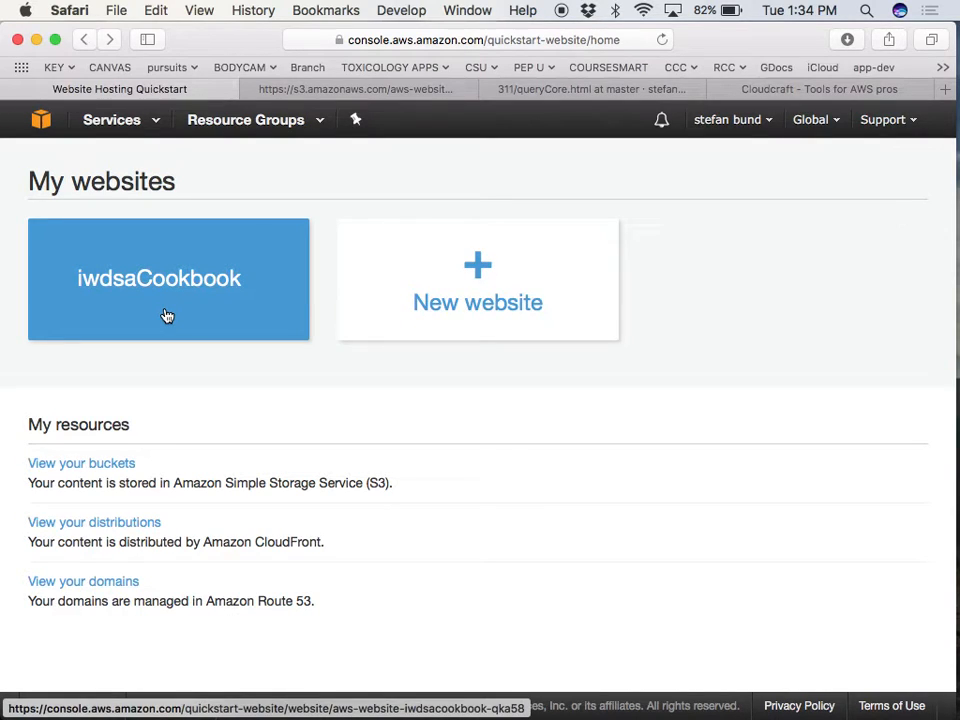
key("super+bracketleft")
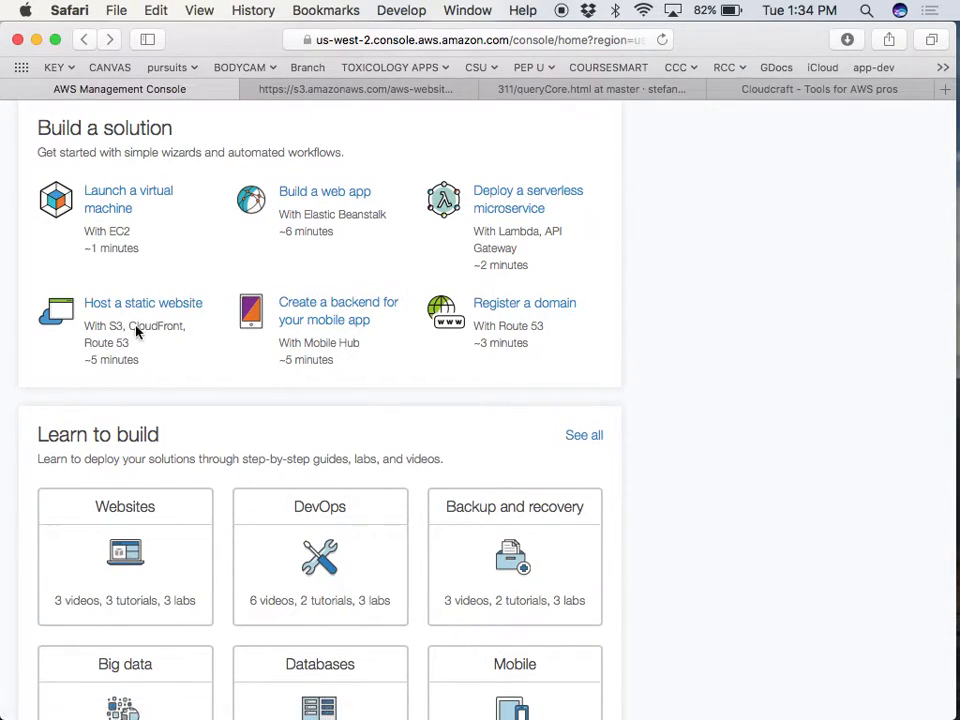
scroll(200, 357, "up", 15)
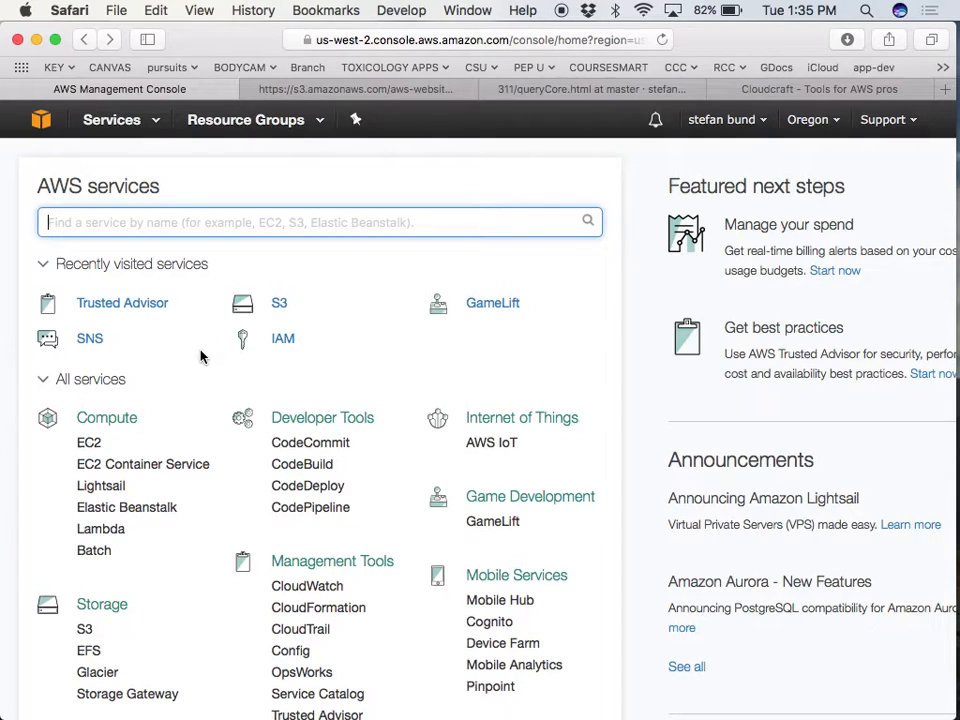
Open the S3 service and display the enlarged file listing of the aws-website-iwdsacookbook-qka58 bucket.
left_click(280, 304)
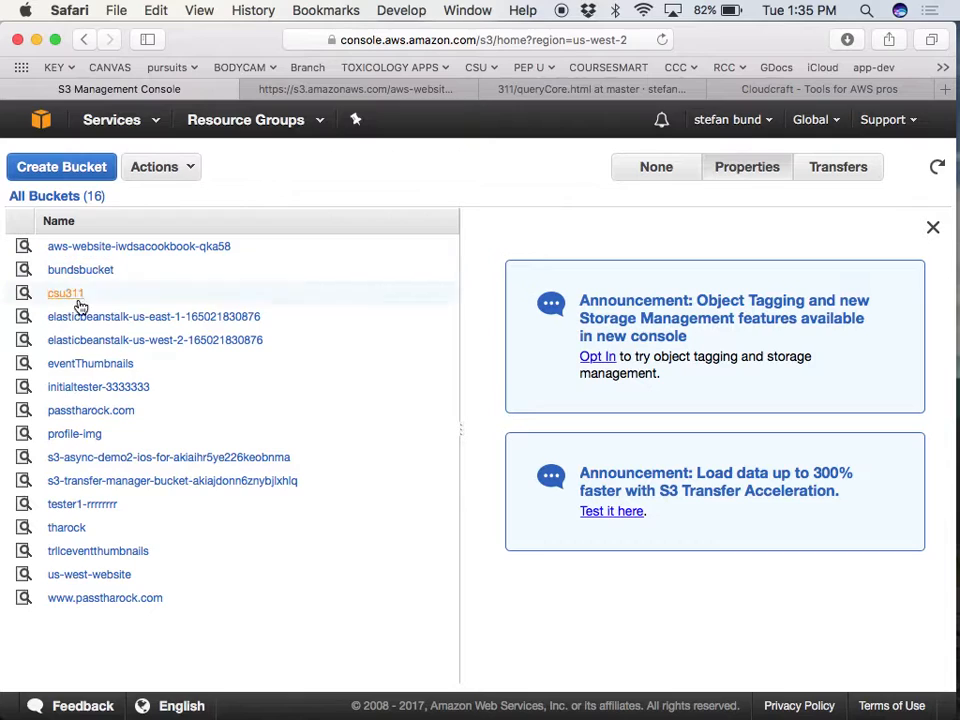
left_click(139, 249)
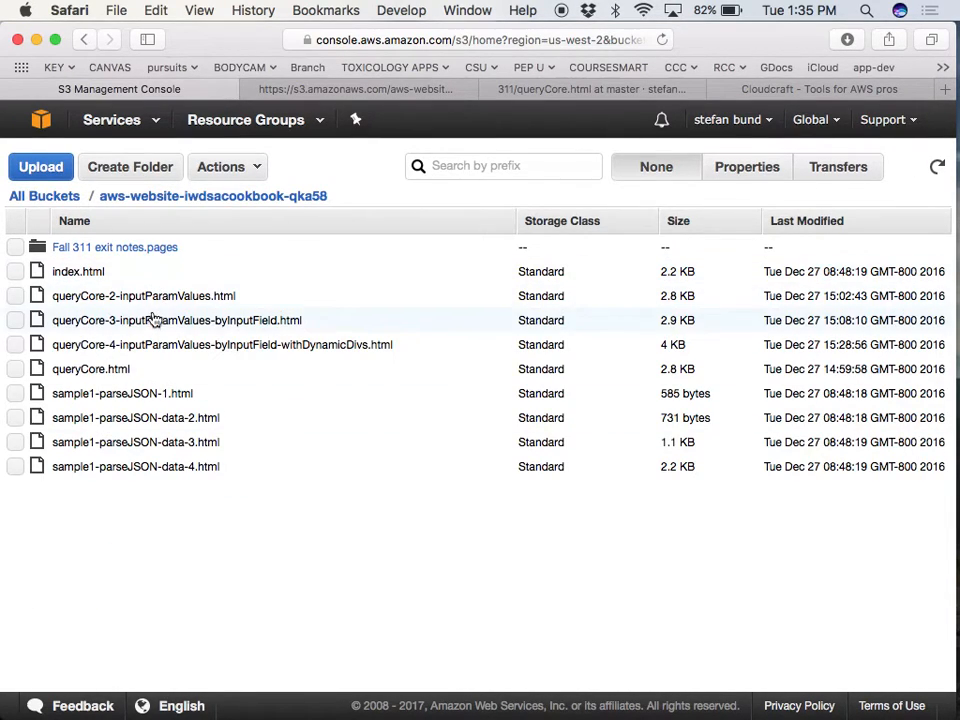
scroll(155, 340, "up", 5)
scroll(155, 340, "left", 3)
scroll(155, 340, "up", 2)
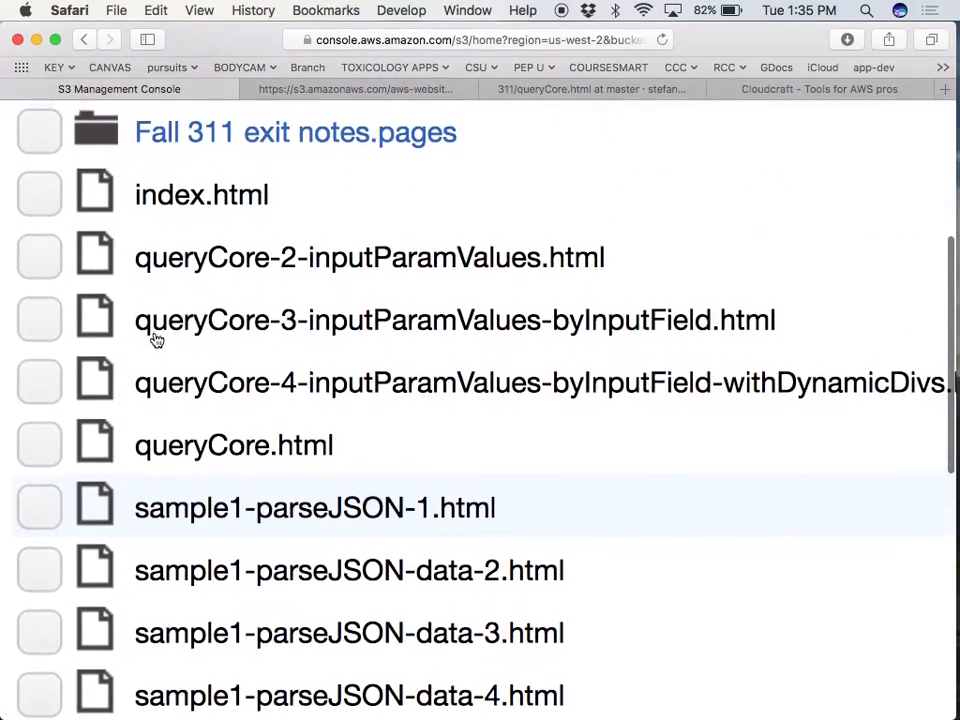
scroll(154, 341, "down", 1)
scroll(153, 342, "down", 3)
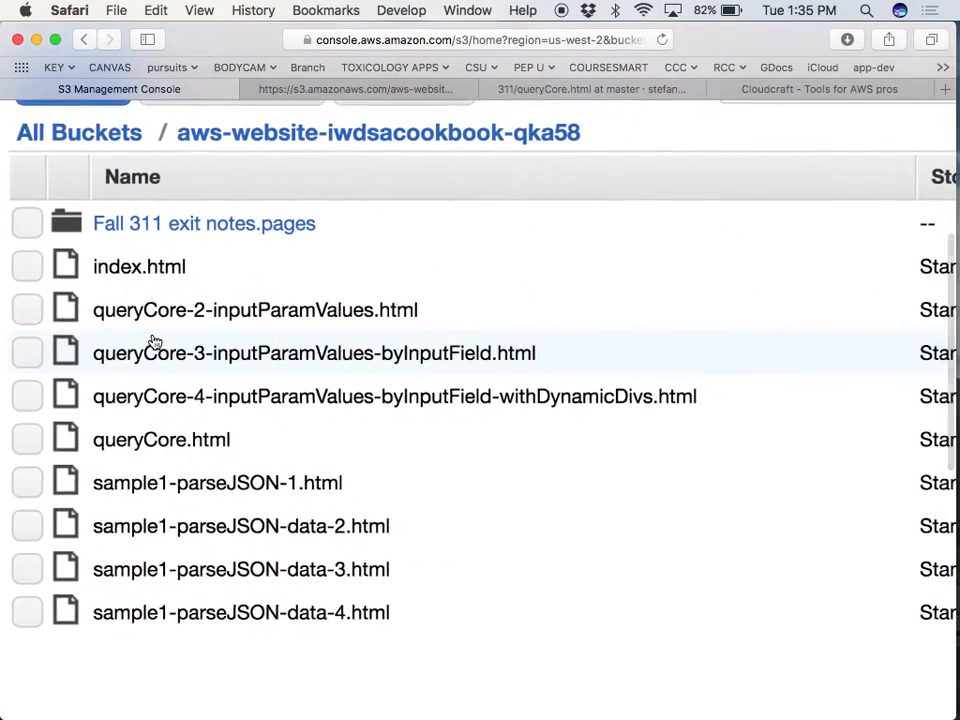
Switch to the GitHub repository 311 and open the folder "4 cloud security and querying nosql databases".
left_click(573, 94)
scroll(444, 253, "up", 5)
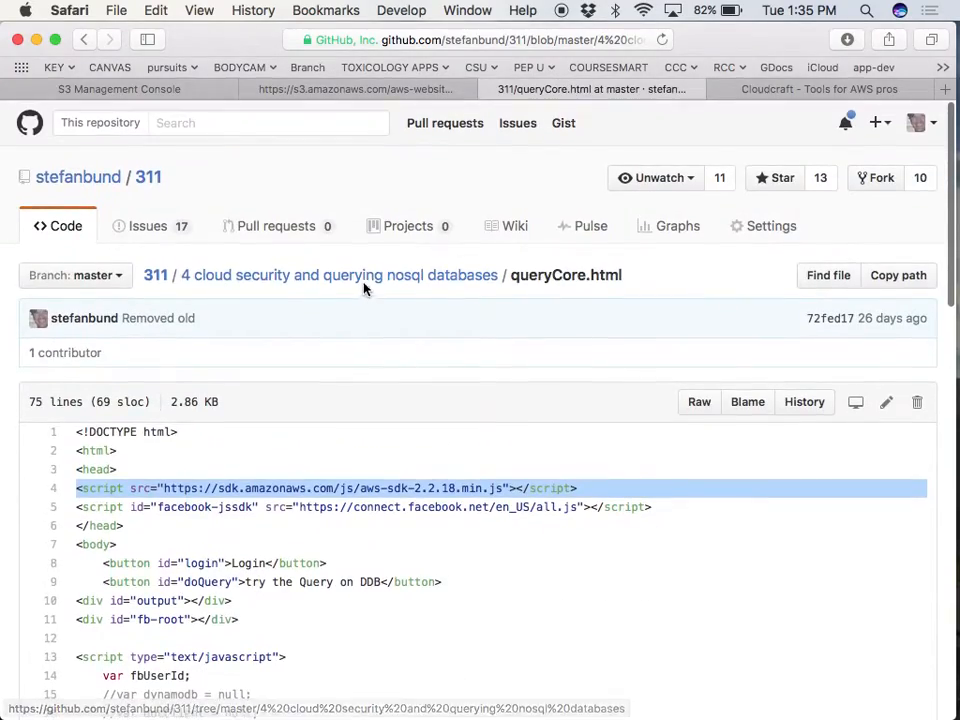
left_click(362, 285)
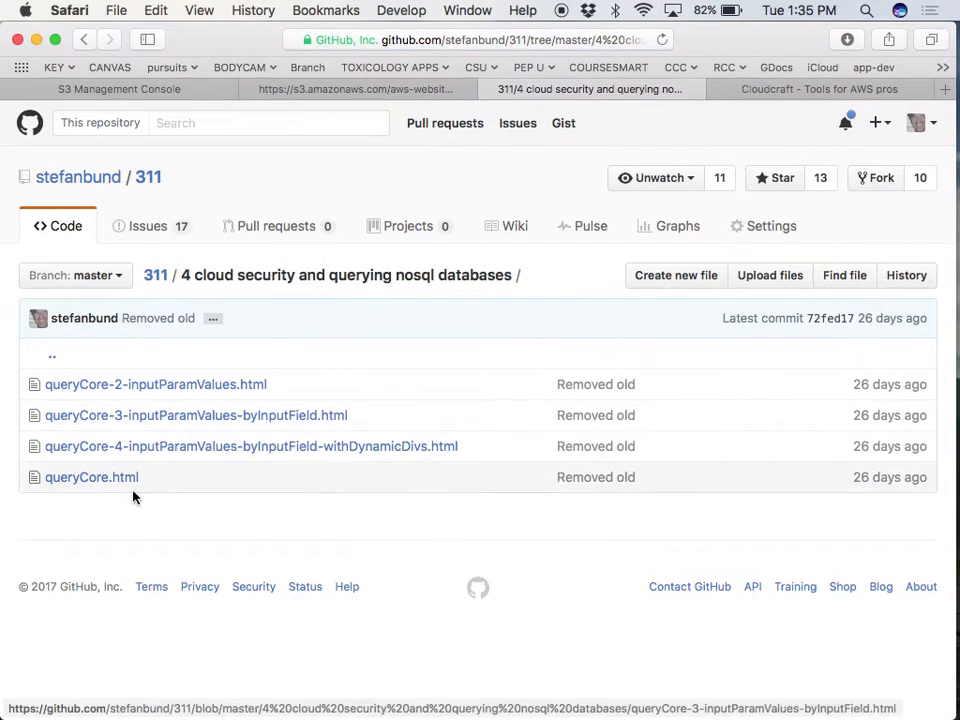
View the query page hosted on S3, and return to the bucket's file listing to review the uploaded HTML files.
left_click(398, 91)
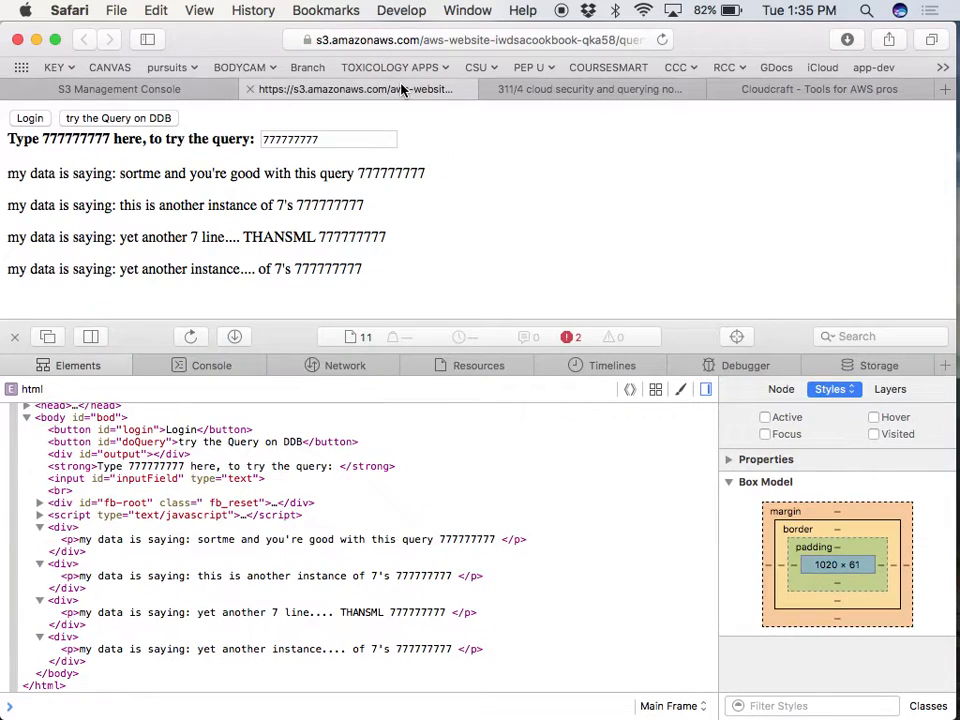
left_click(114, 90)
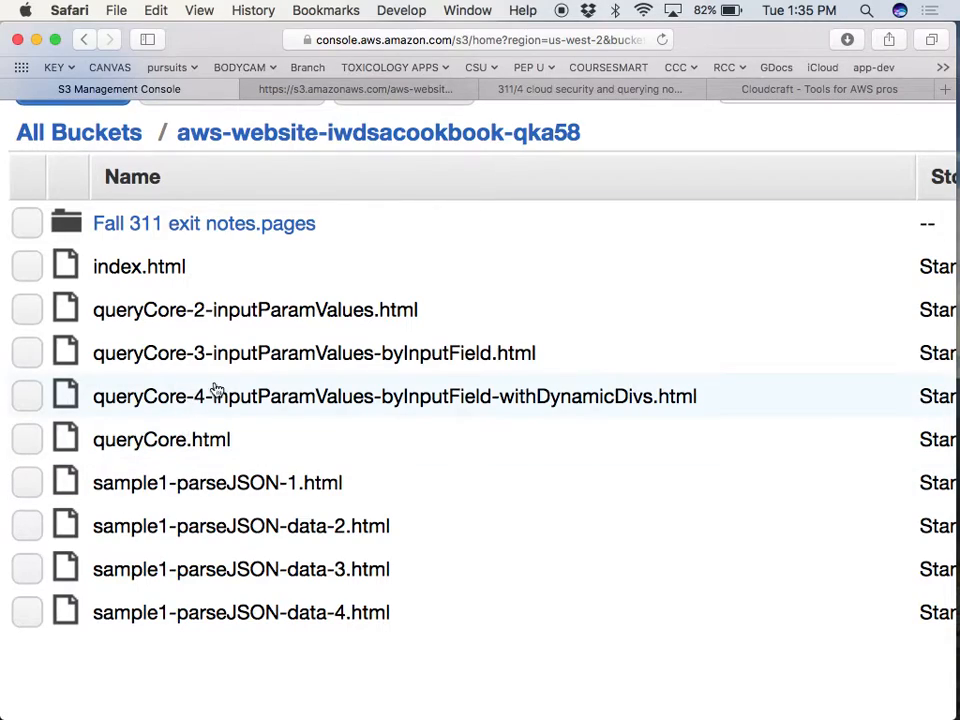
scroll(224, 443, "down", 5)
scroll(224, 443, "up", 3)
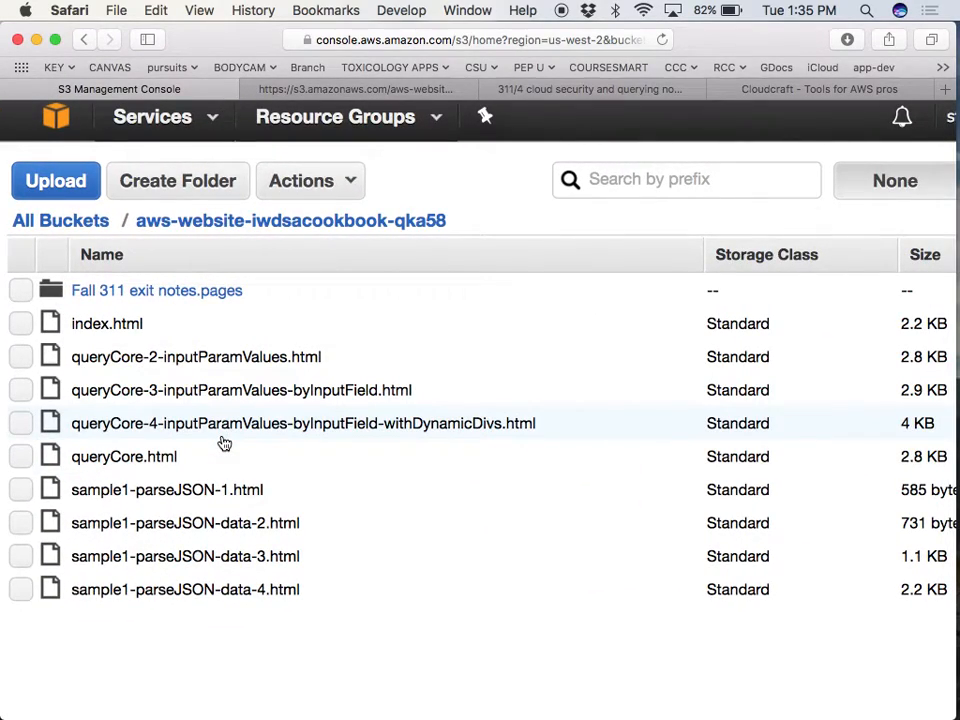
scroll(224, 443, "down", 3)
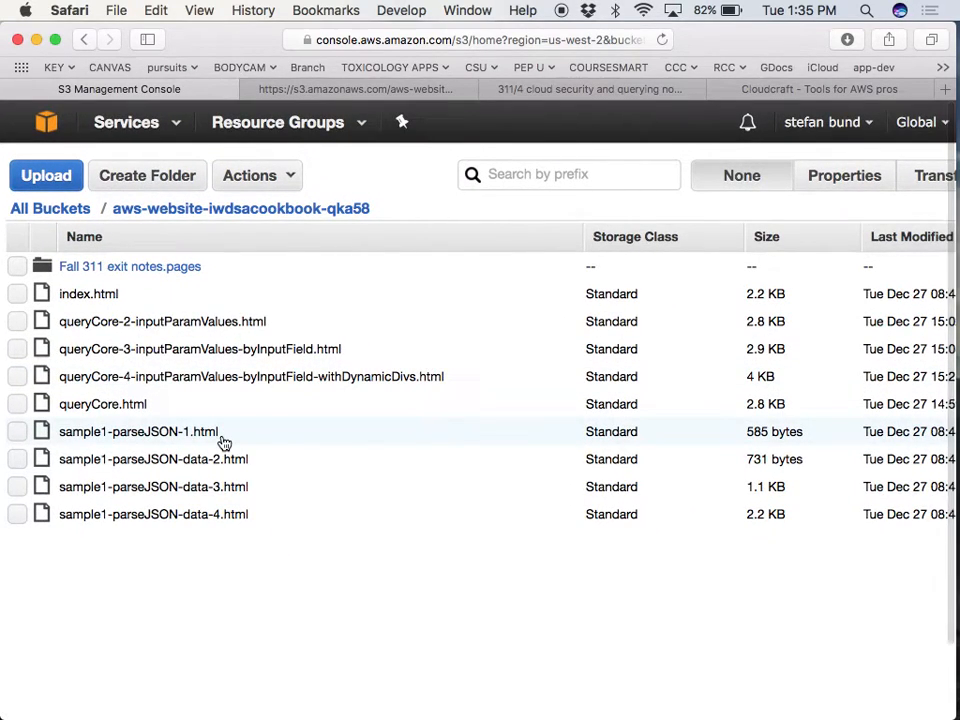
scroll(224, 443, "down", 2)
key("super+equal")
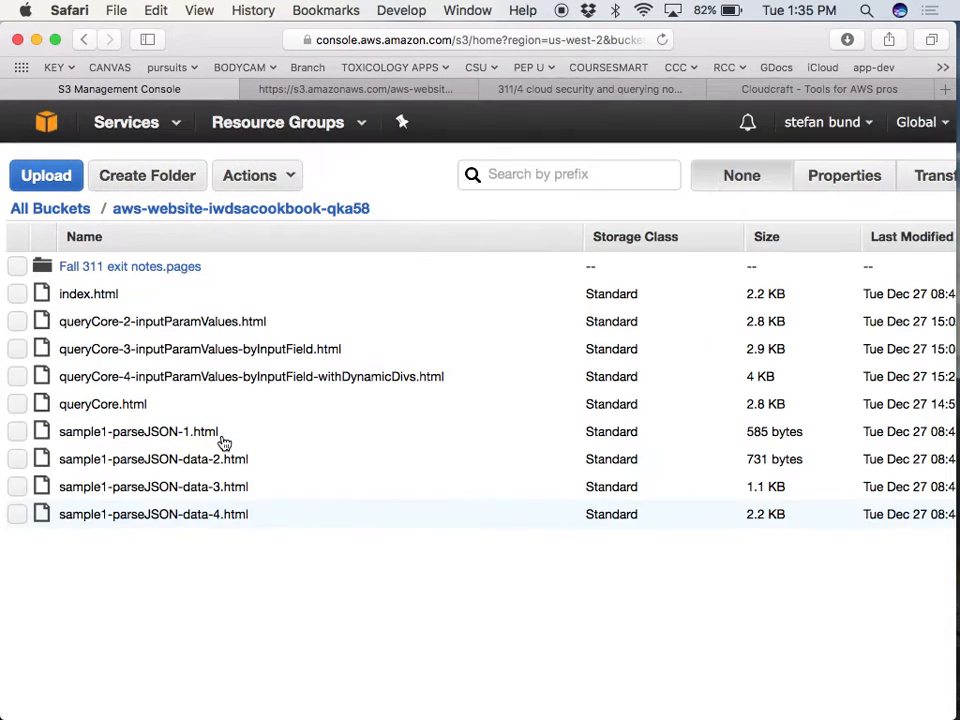
Make the browser full screen and reopen the aws-website-iwdsacookbook-qka58 bucket from the list of all buckets.
left_click(54, 40)
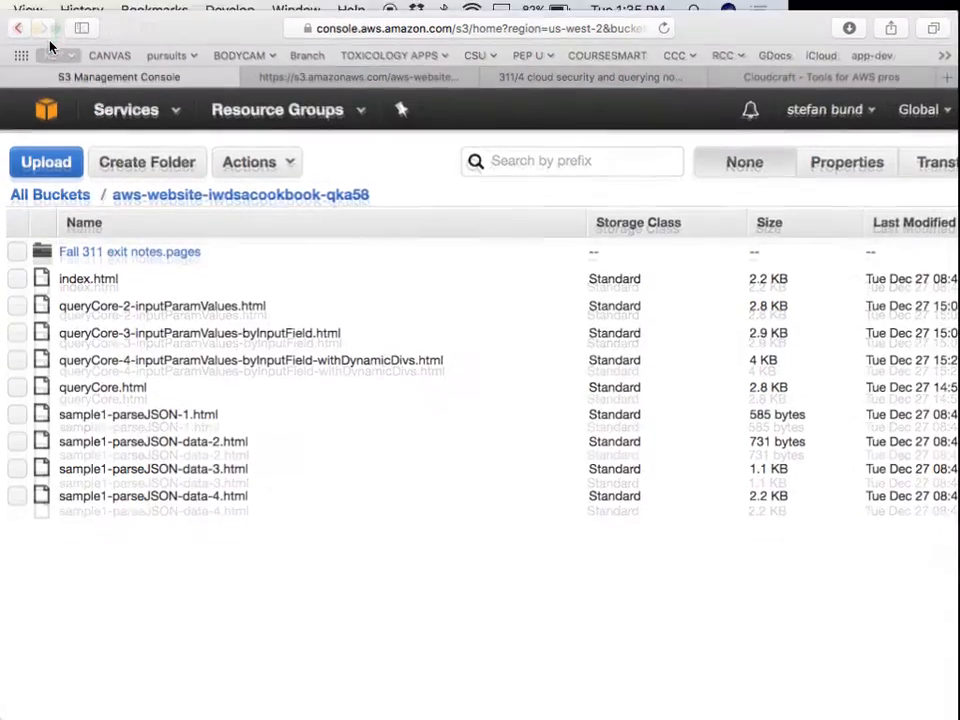
scroll(728, 381, "right", 3)
scroll(762, 383, "left", 3)
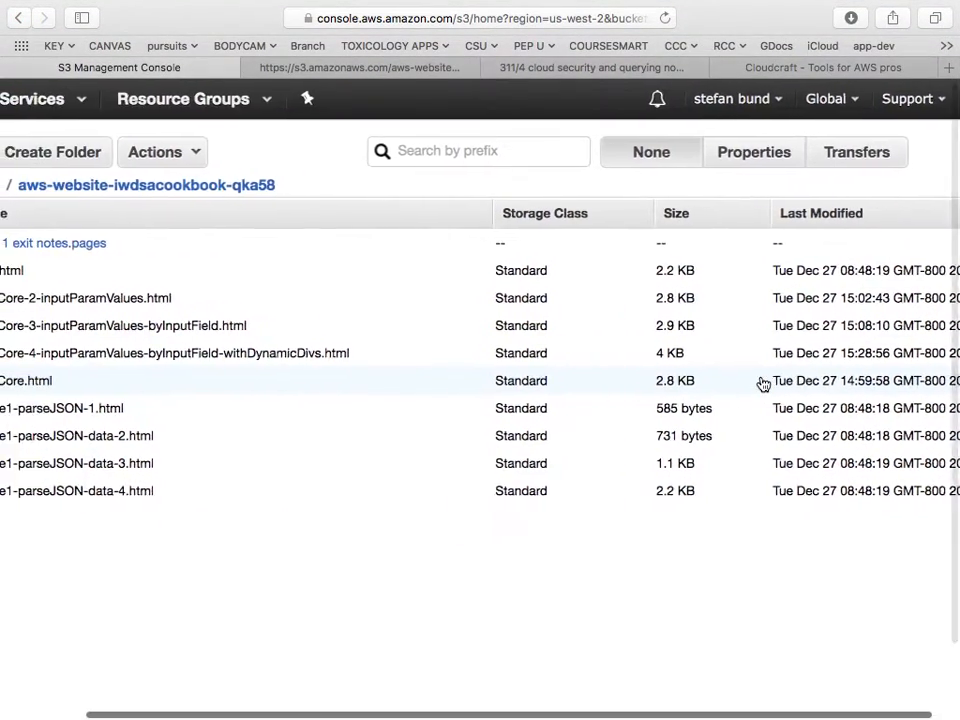
left_click(64, 193)
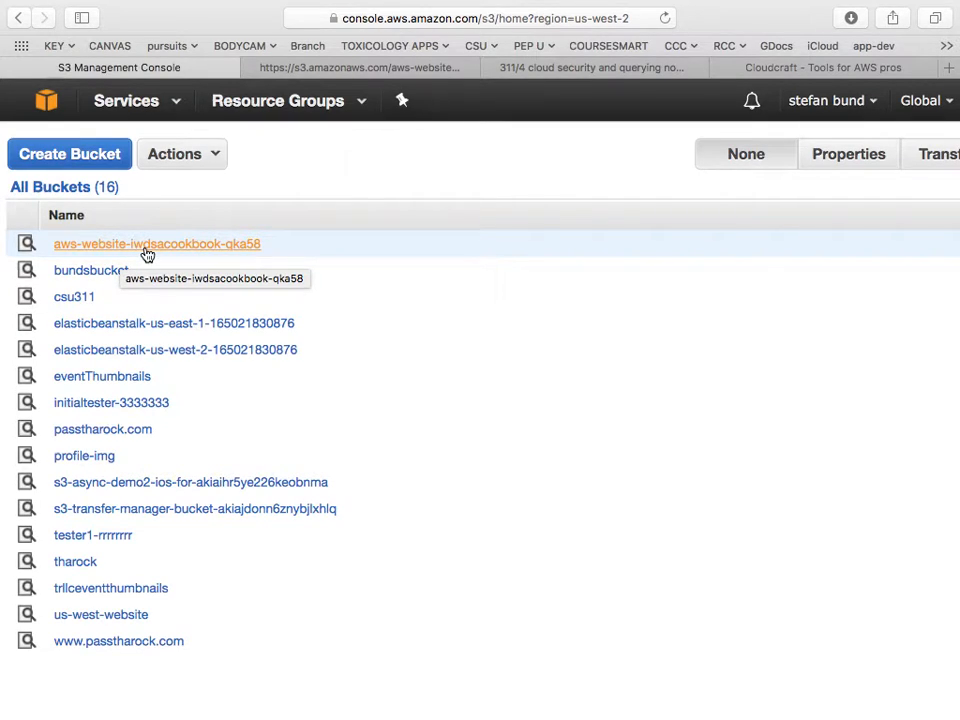
left_click(147, 245)
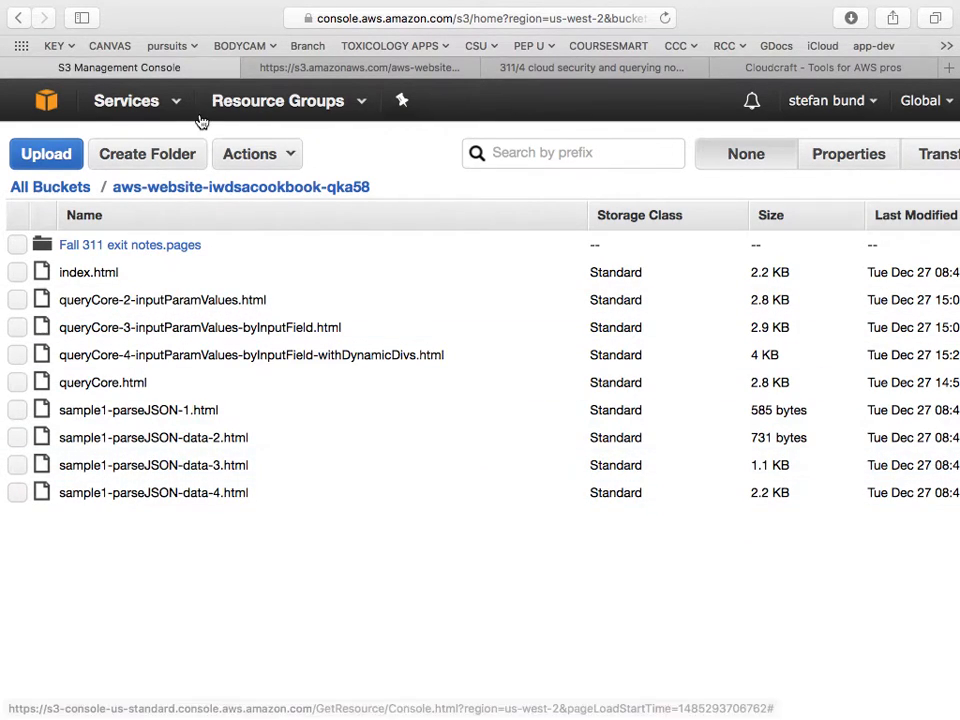
View the bucket's upload dialog and its file chooser, and cancel both without adding files.
left_click(66, 156)
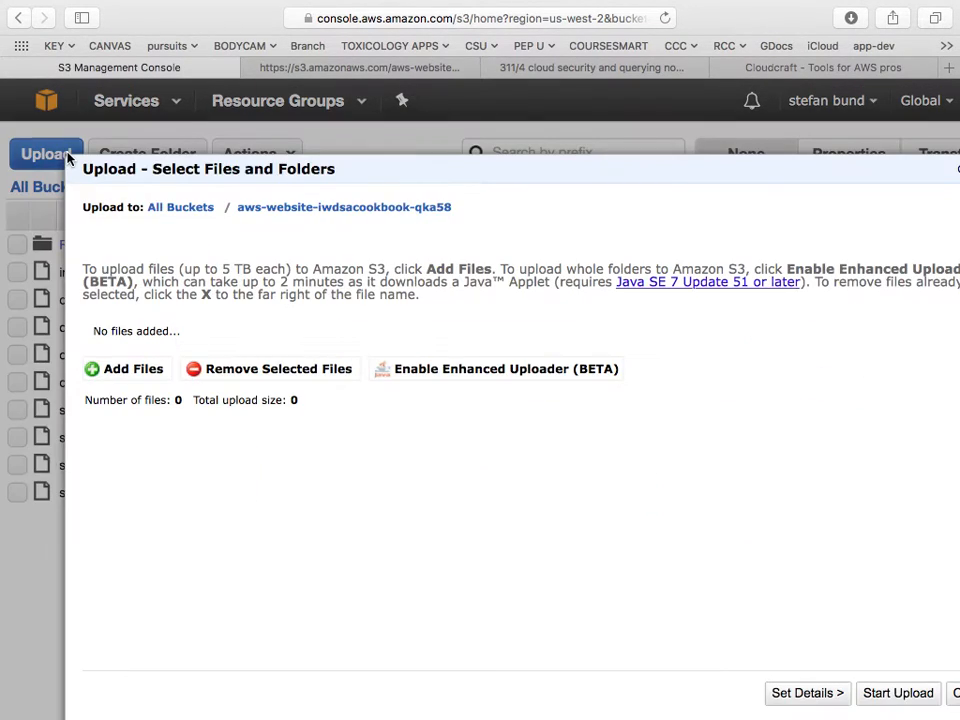
left_click(113, 370)
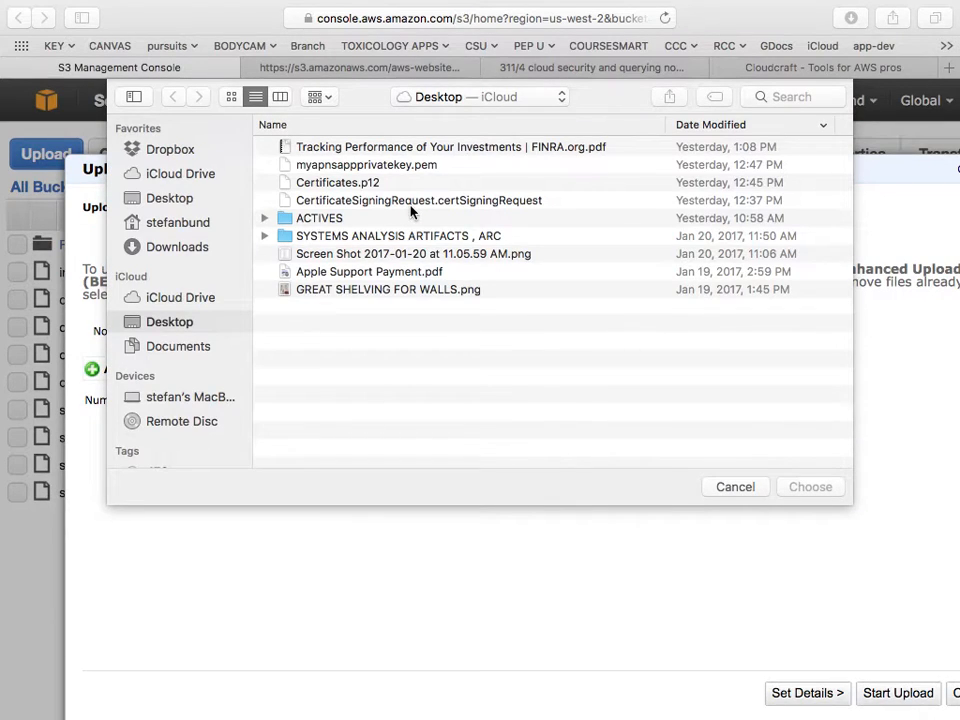
key("Escape")
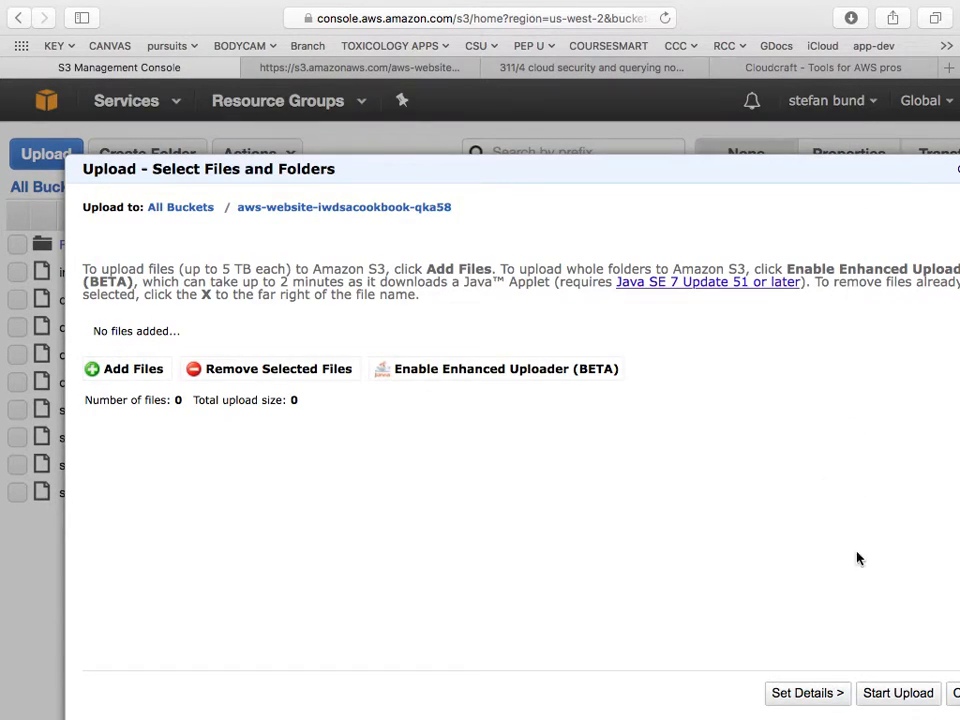
scroll(900, 697, "right", 3)
left_click(846, 694)
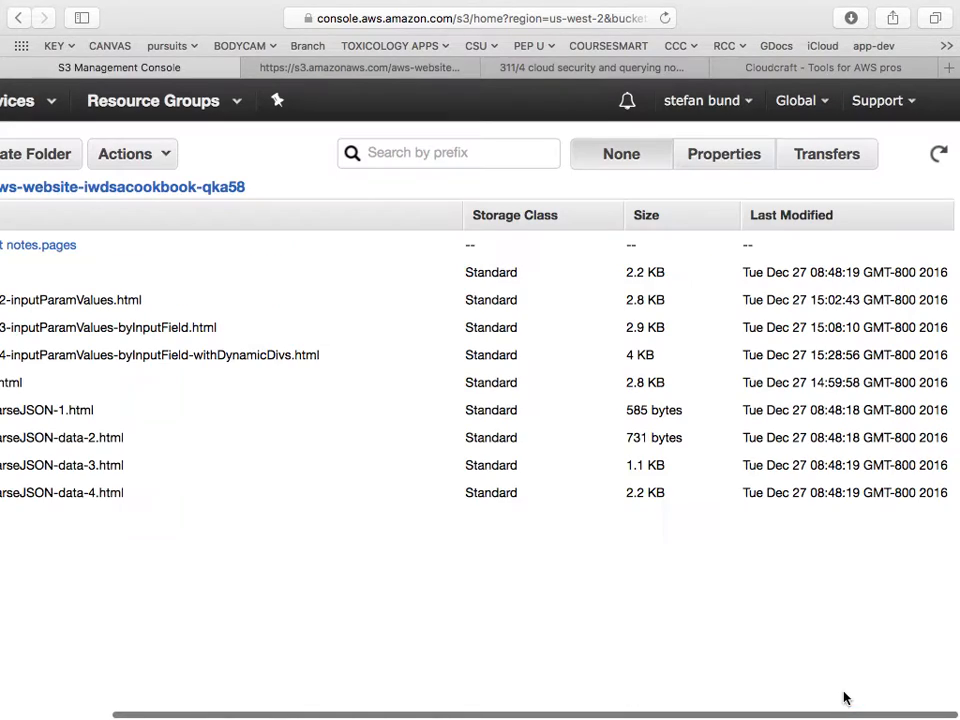
Go back to the list of all buckets and show the properties of aws-website-iwdsacookbook-qka58.
scroll(163, 578, "left", 3)
left_click(142, 203)
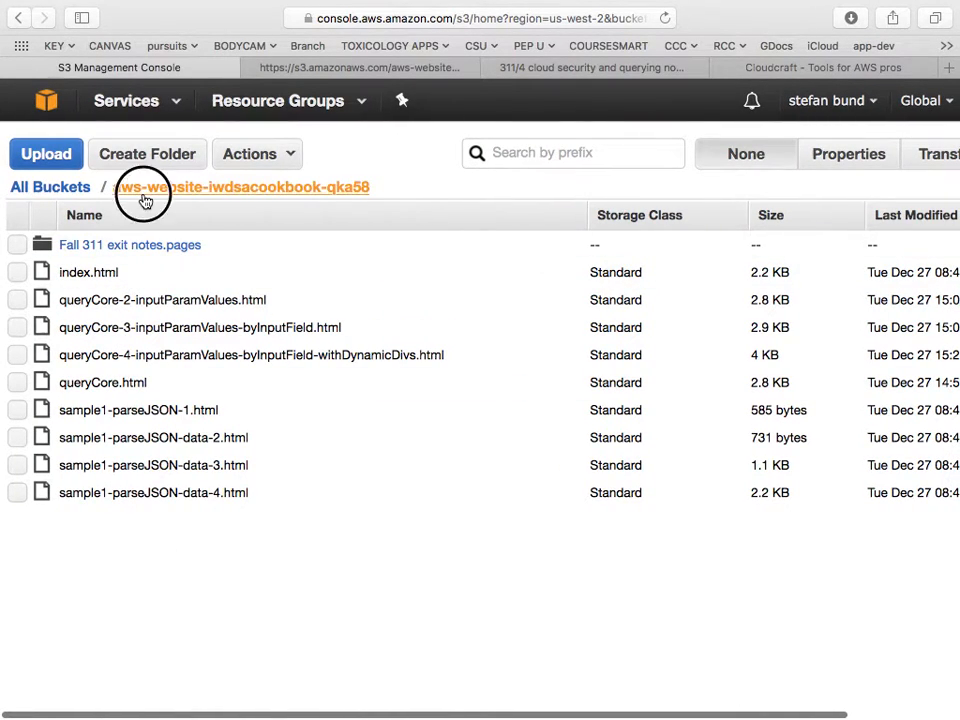
left_click(45, 188)
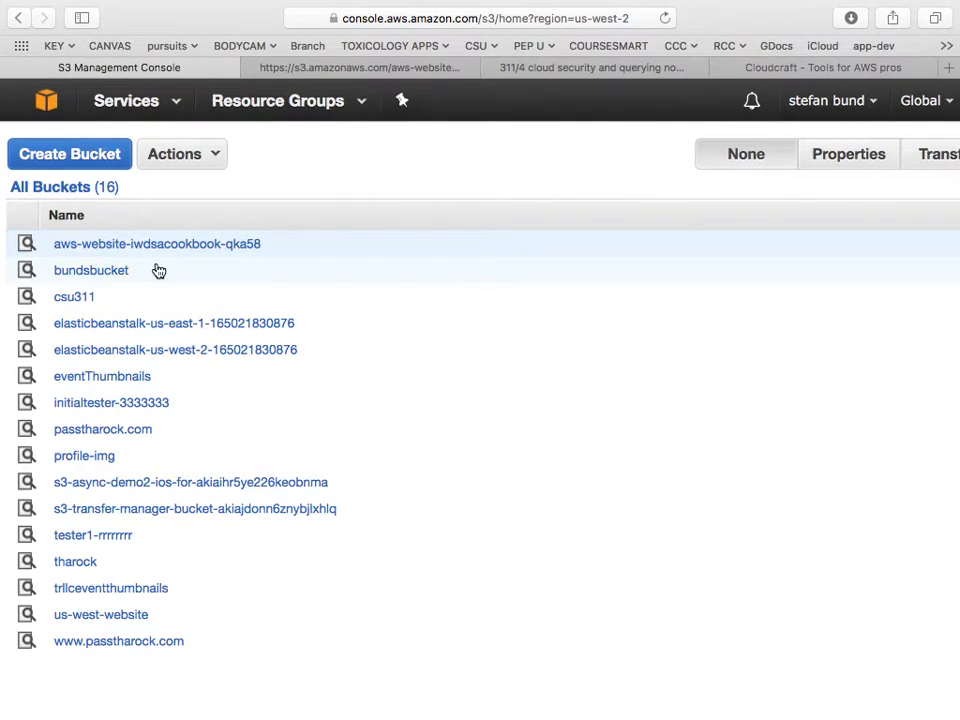
left_click(839, 164)
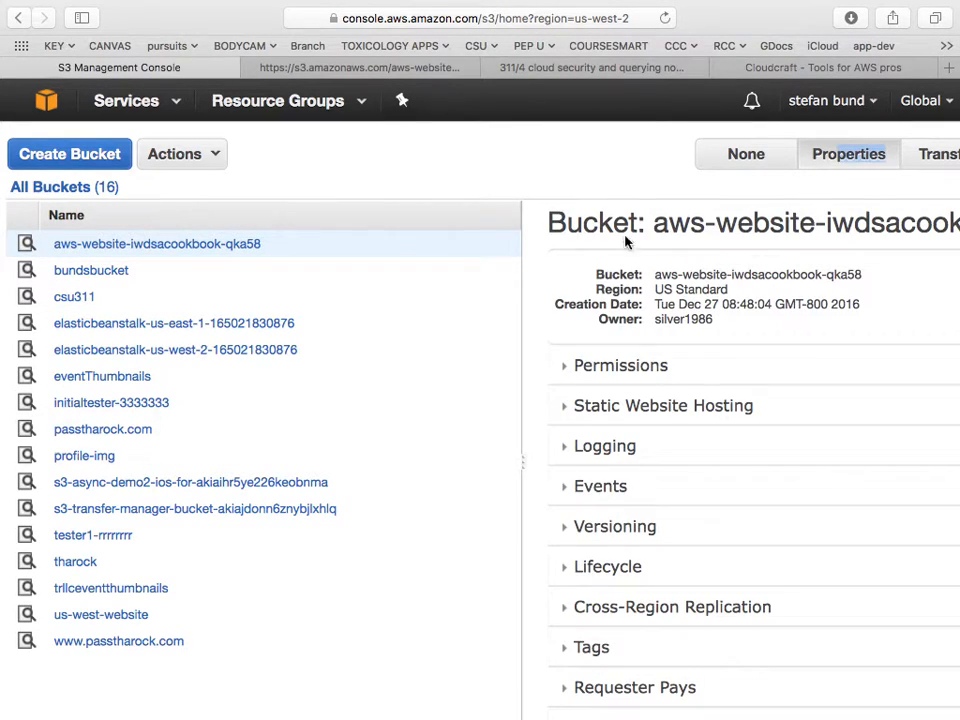
Widen the bucket's properties pane and examine its static website hosting settings, including the index document and endpoint.
left_click_drag(523, 276, 380, 296)
left_click(424, 407)
scroll(429, 439, "down", 1)
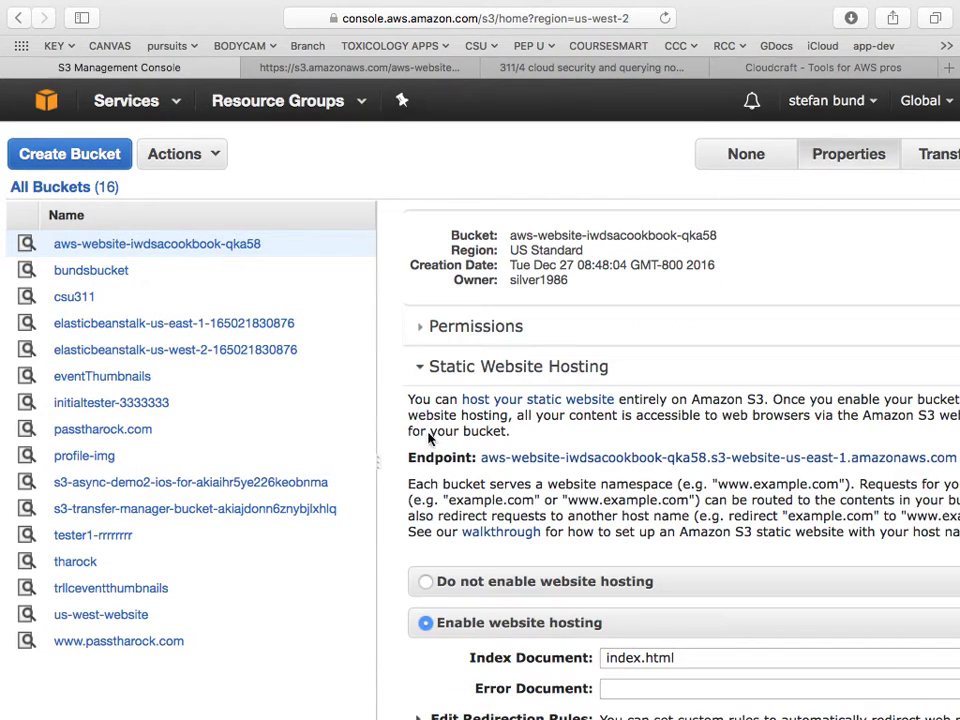
scroll(460, 510, "down", 5)
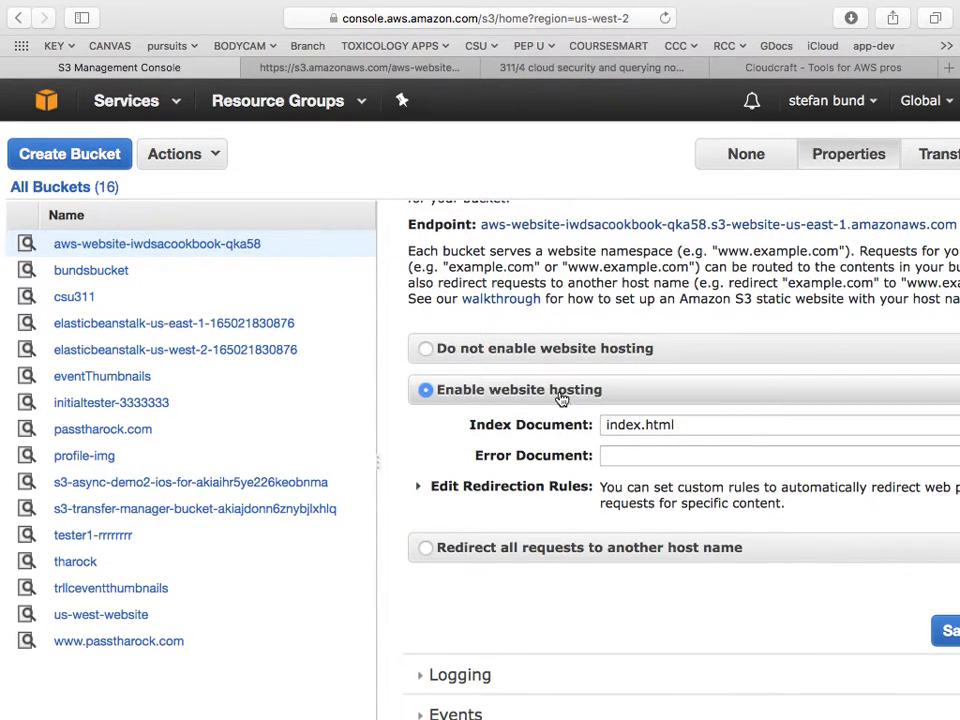
double_click(628, 424)
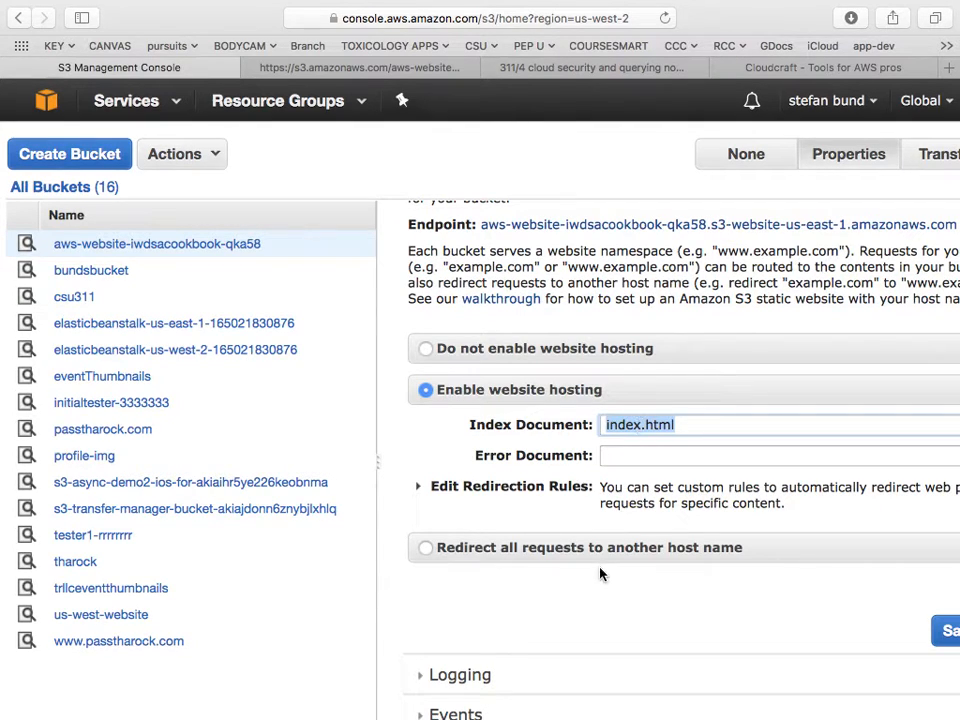
scroll(602, 572, "right", 5)
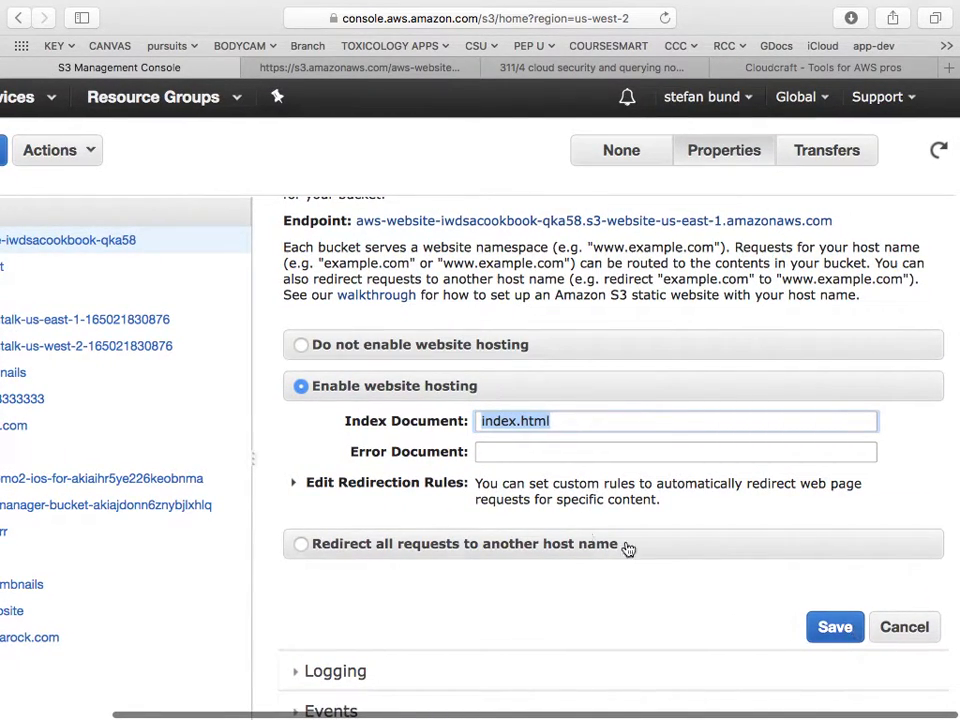
scroll(548, 518, "up", 5)
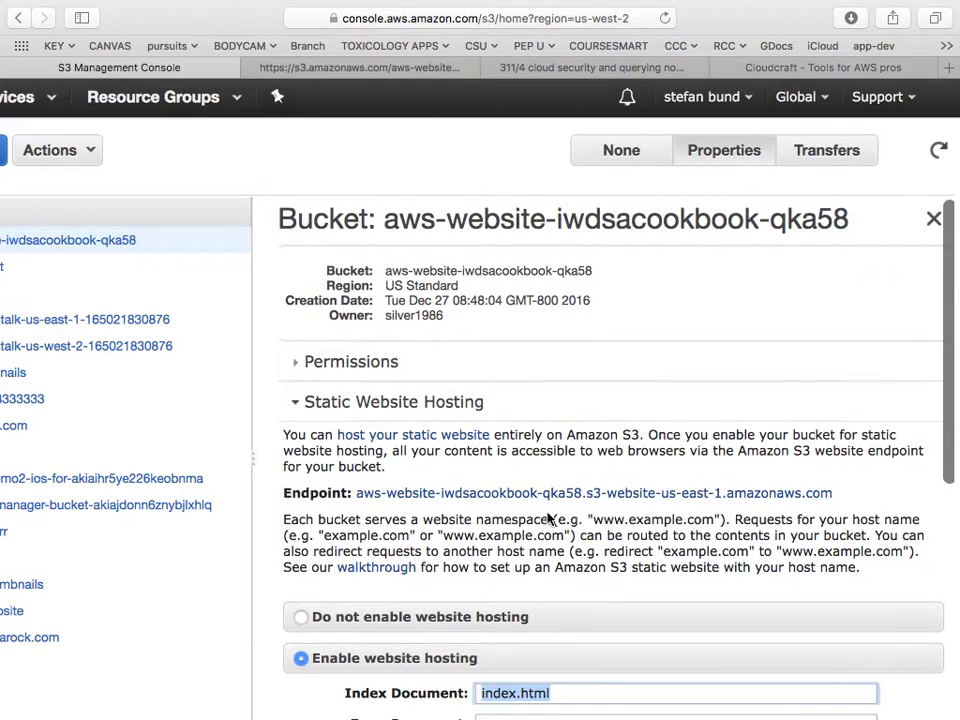
Collapse the static website hosting settings, open the CORS configuration from the bucket's permissions, and highlight the DELETE allowed-method line.
left_click(297, 405)
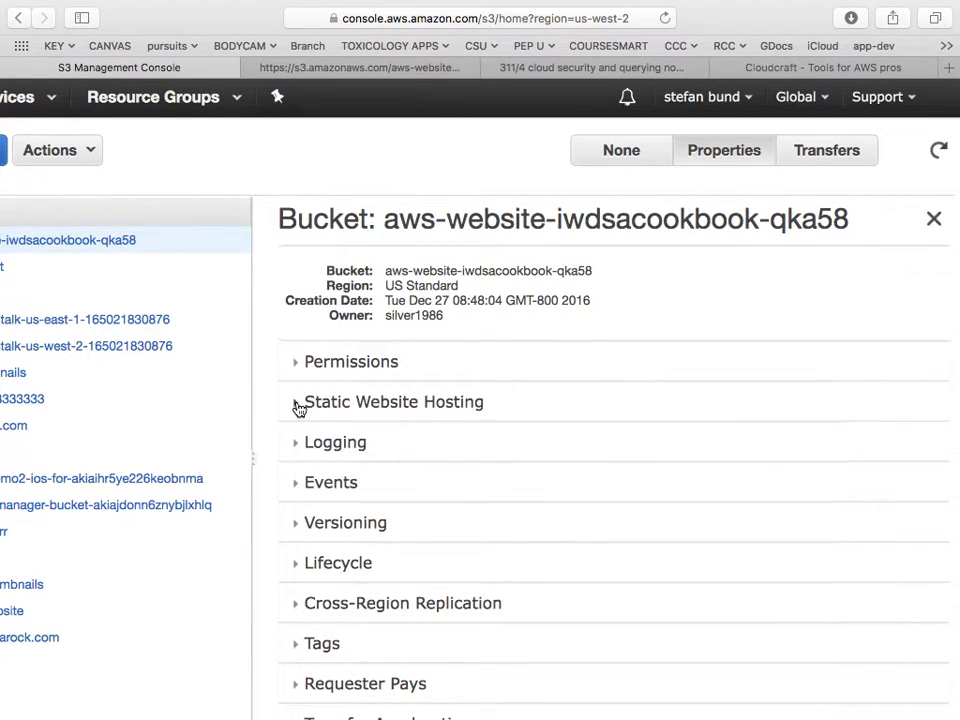
left_click(297, 372)
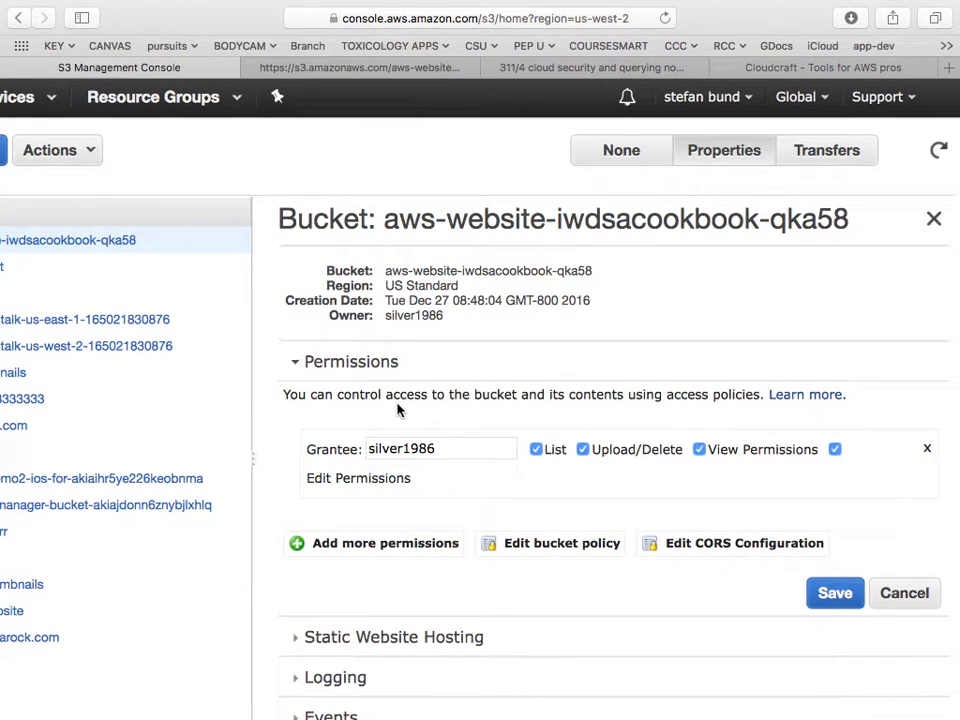
left_click(731, 545)
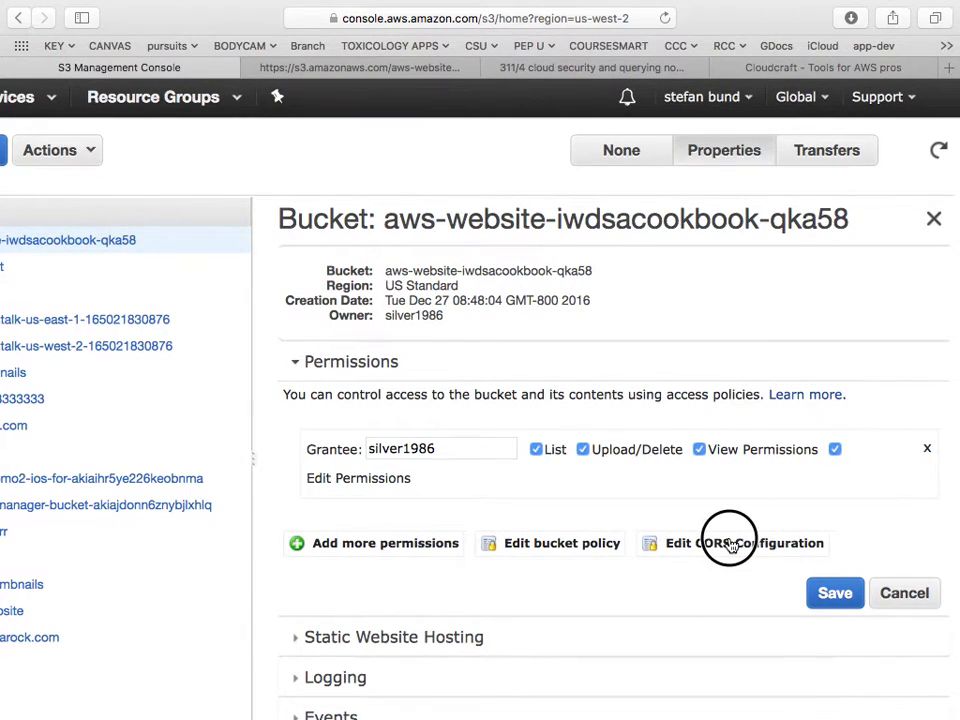
triple_click(86, 500)
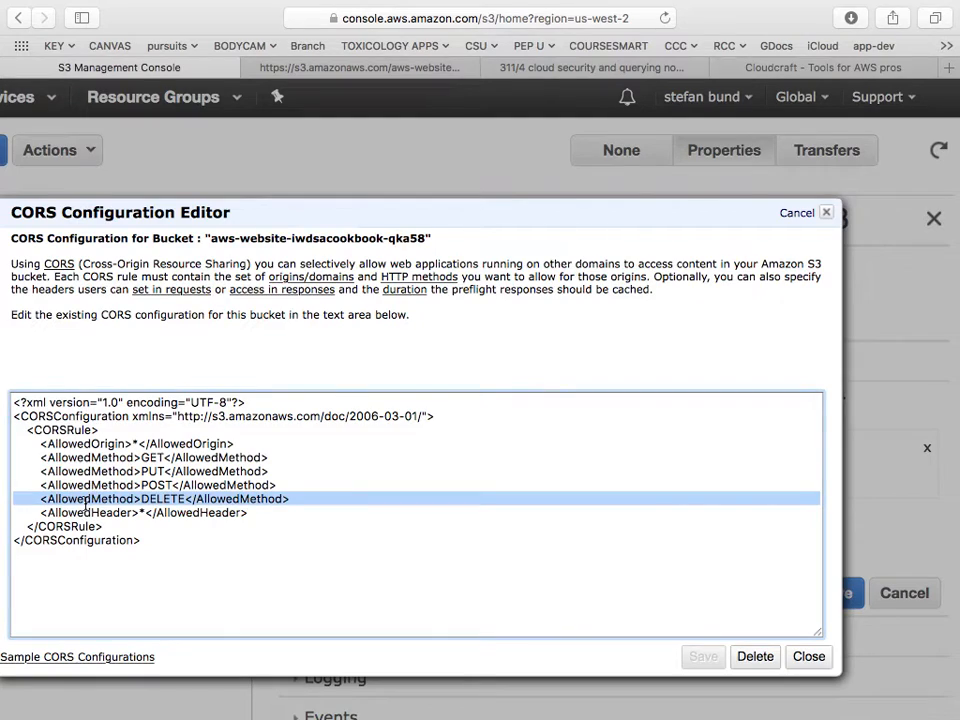
Clear the highlighted DELETE line and highlight the words "Cross-Origin Resource Sharing" in the CORS editor's explanation.
left_click(86, 500)
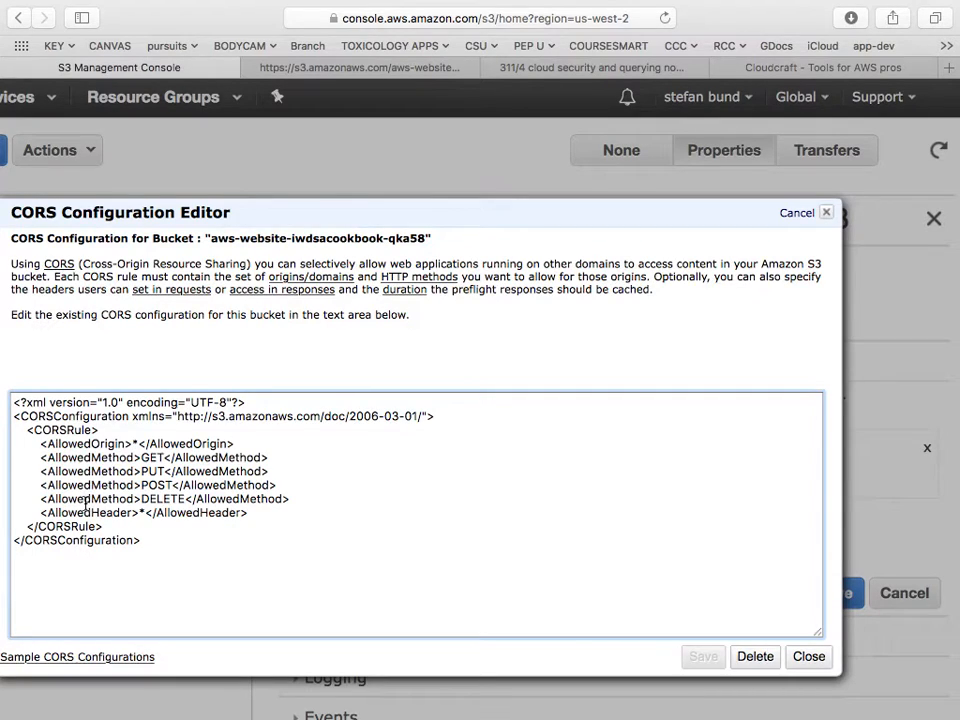
left_click_drag(90, 264, 250, 264)
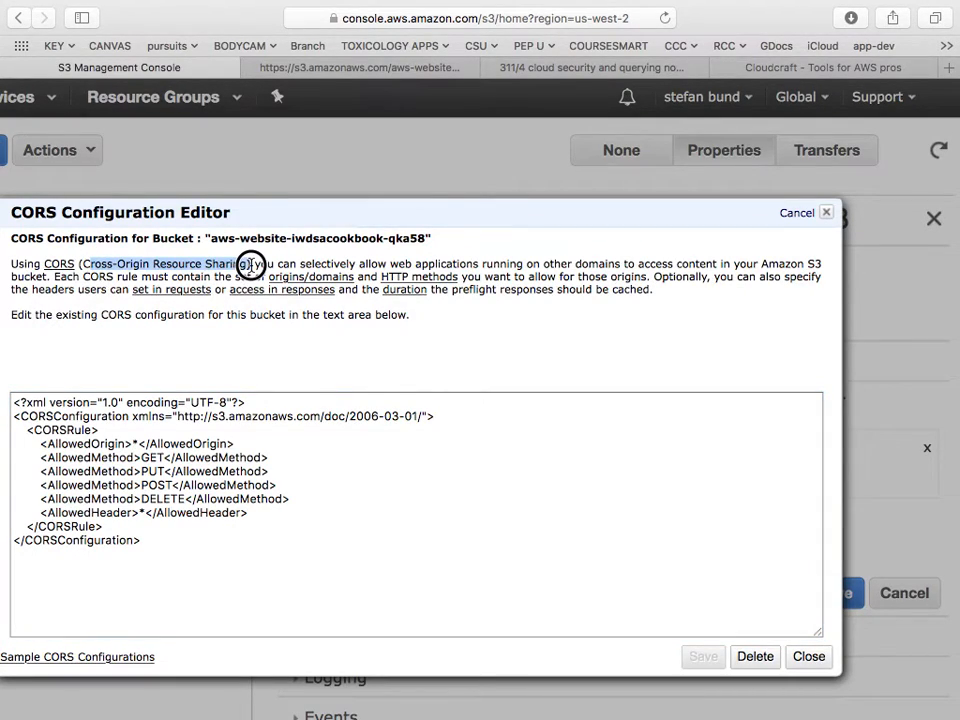
left_click(251, 264)
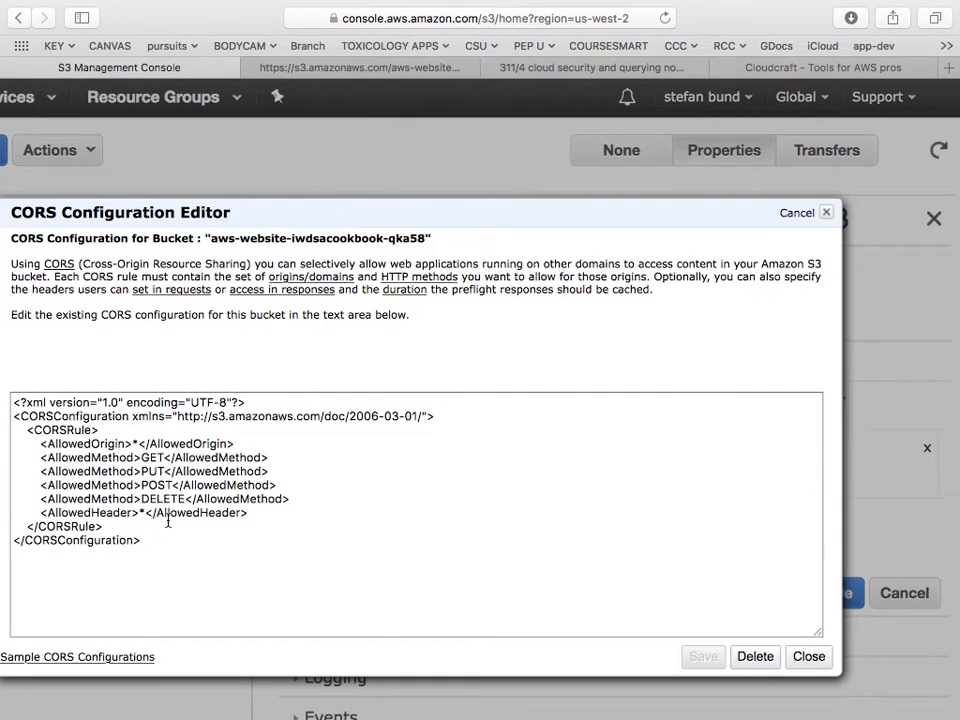
Highlight the allowed methods GET, PUT, POST and DELETE one after another in the CORS configuration.
double_click(150, 457)
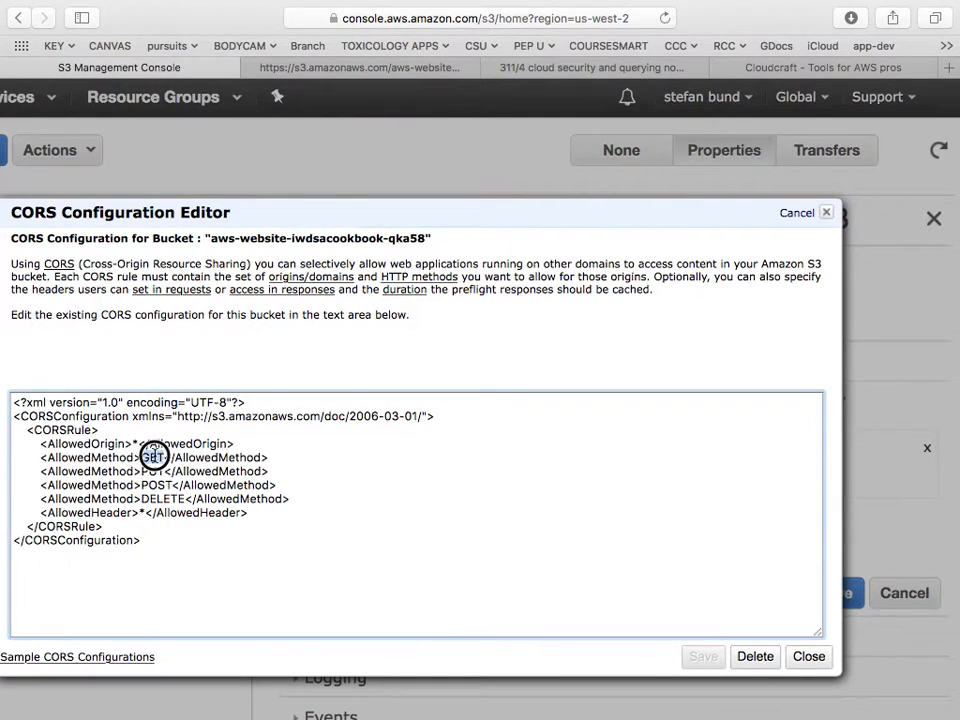
double_click(152, 471)
double_click(156, 485)
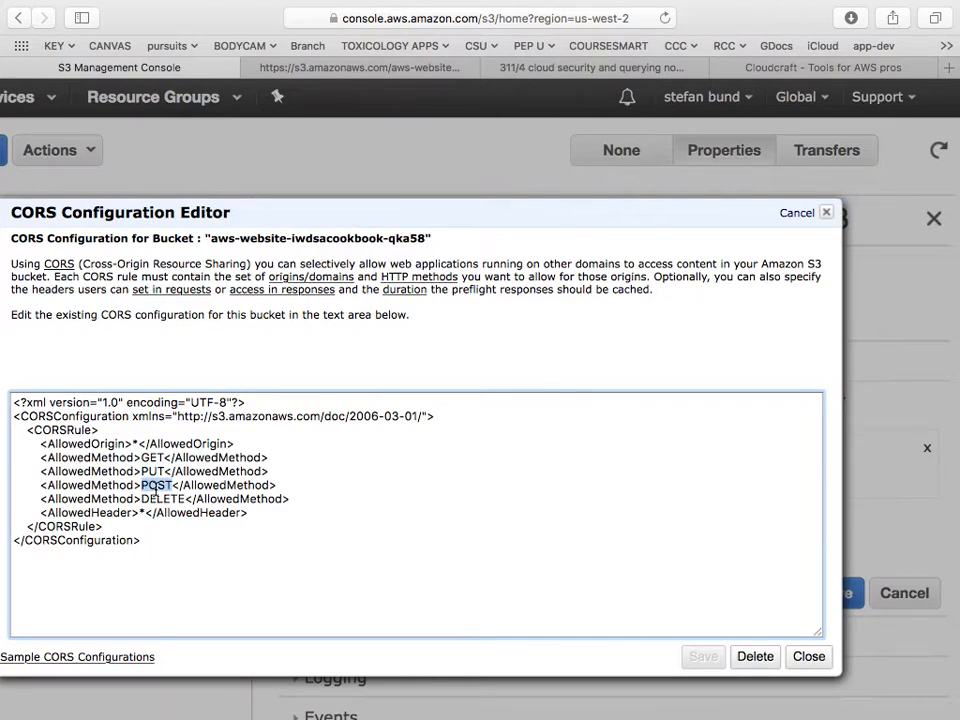
double_click(162, 499)
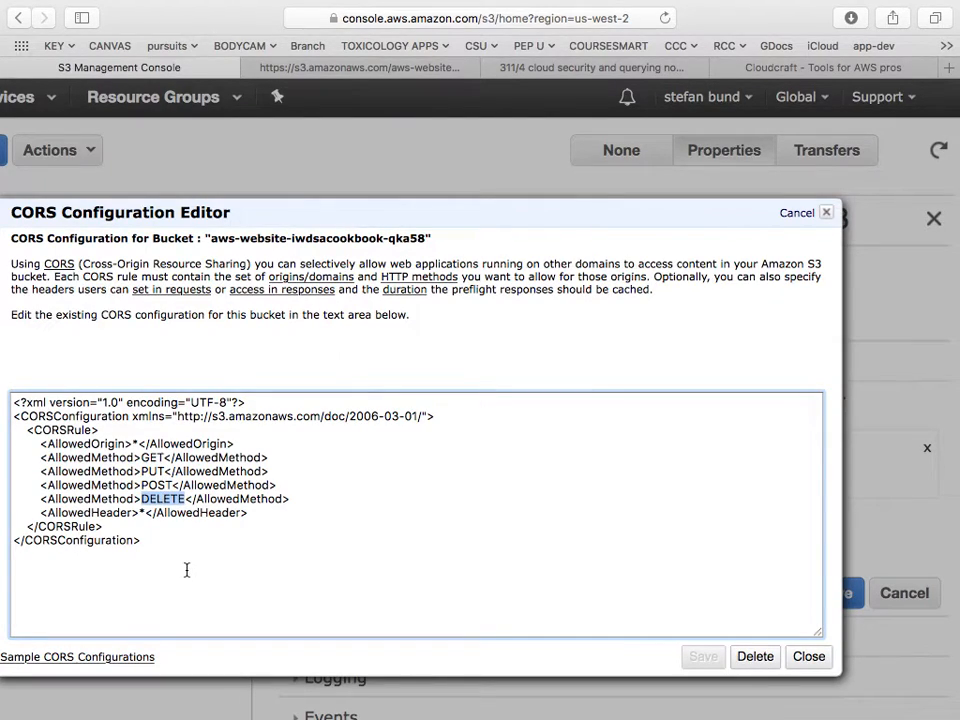
left_click(214, 488)
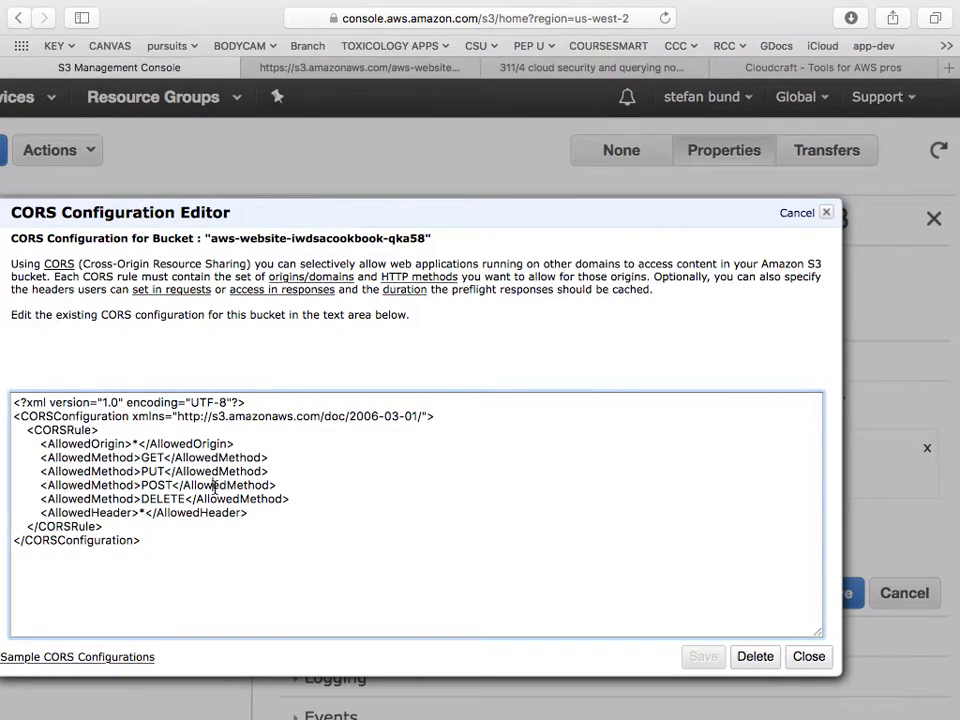
Highlight the CORS configuration from the GET method to its closing tag, and close the editor without changes.
left_click(358, 575)
left_click_drag(141, 457, 255, 553)
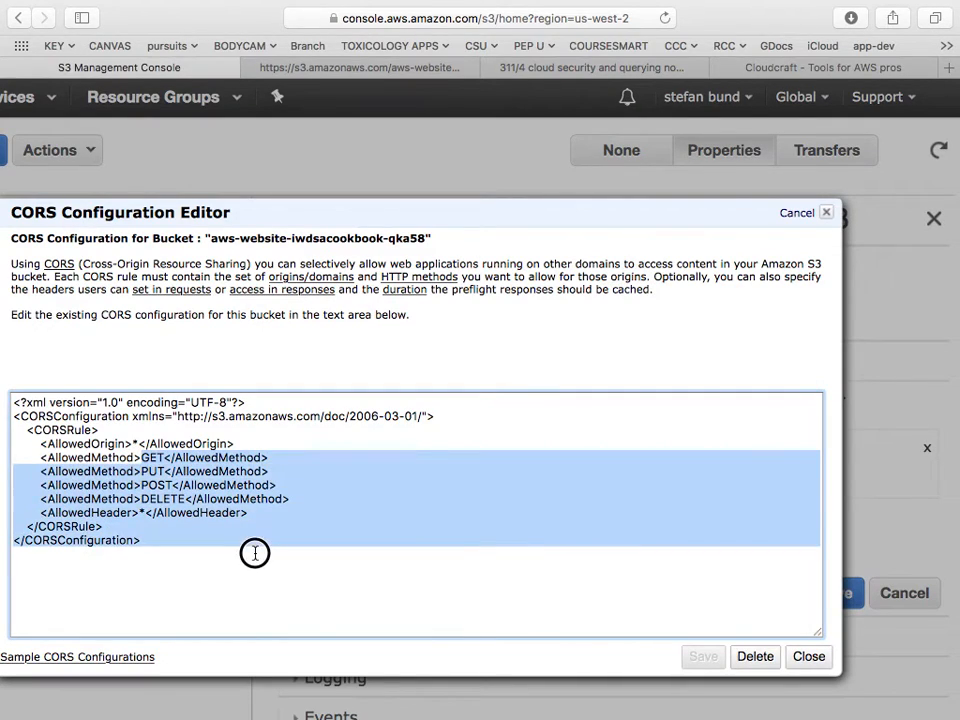
left_click(255, 553)
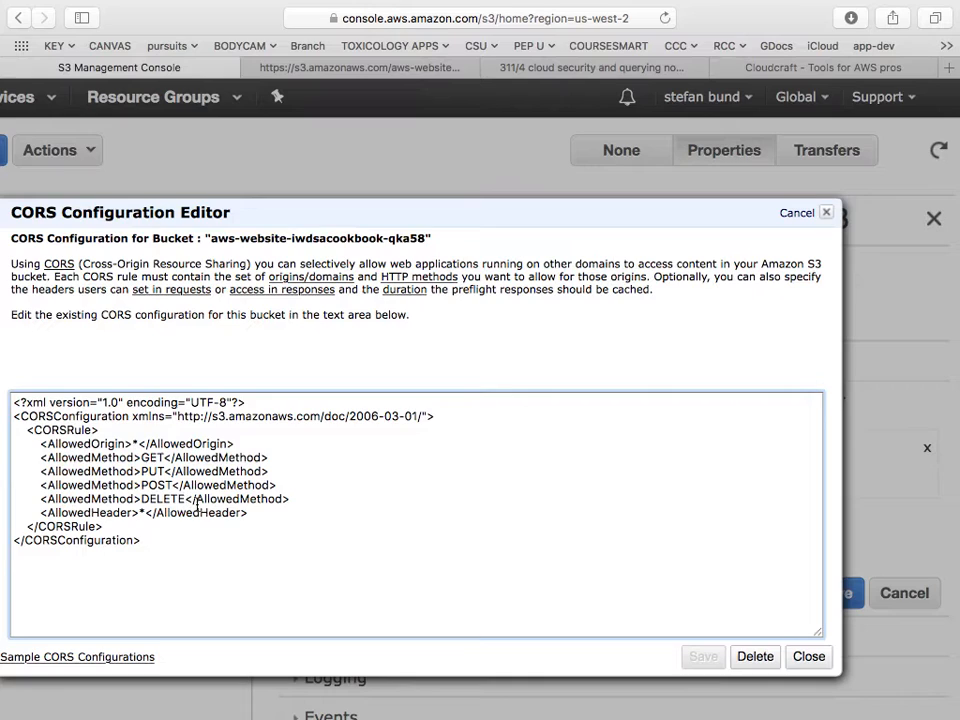
left_click(802, 662)
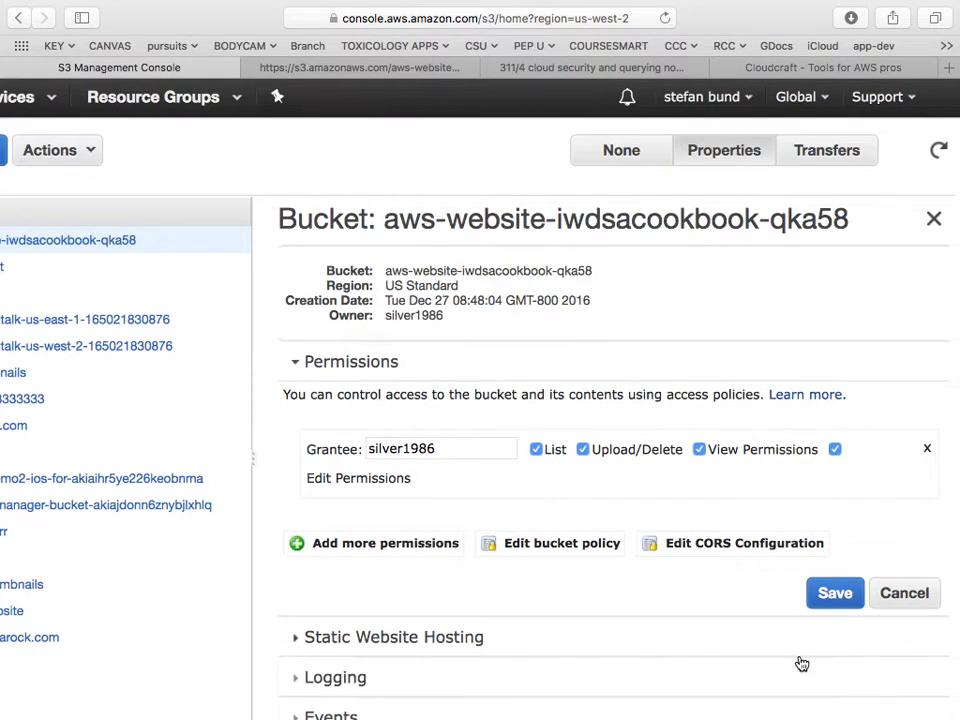
View the region choices for creating a new bucket, and cancel without creating one.
scroll(253, 612, "left", 3)
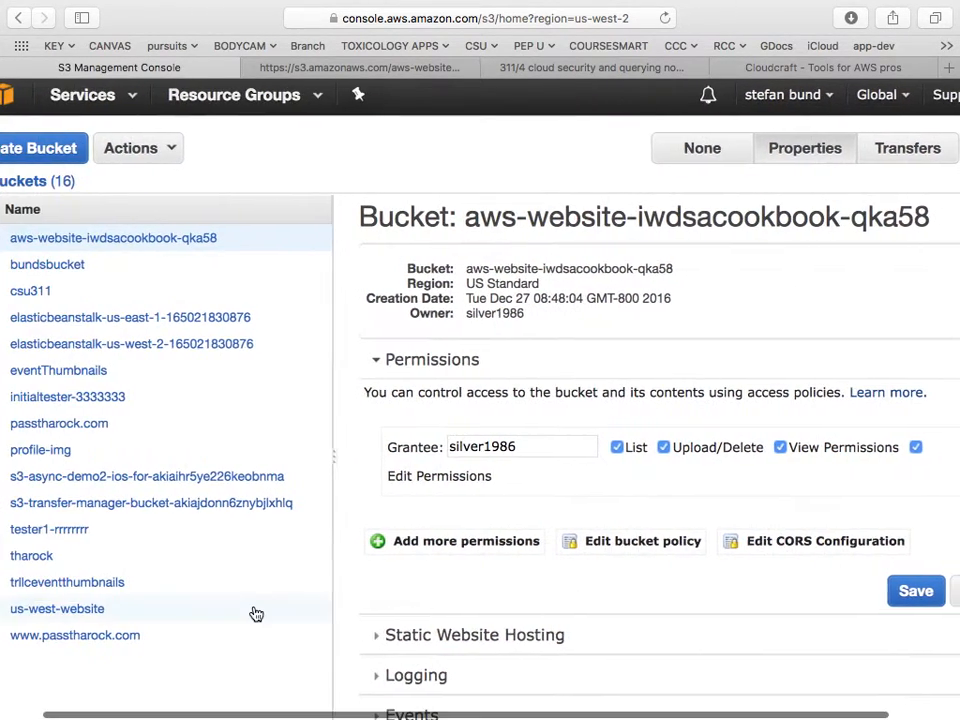
left_click(92, 156)
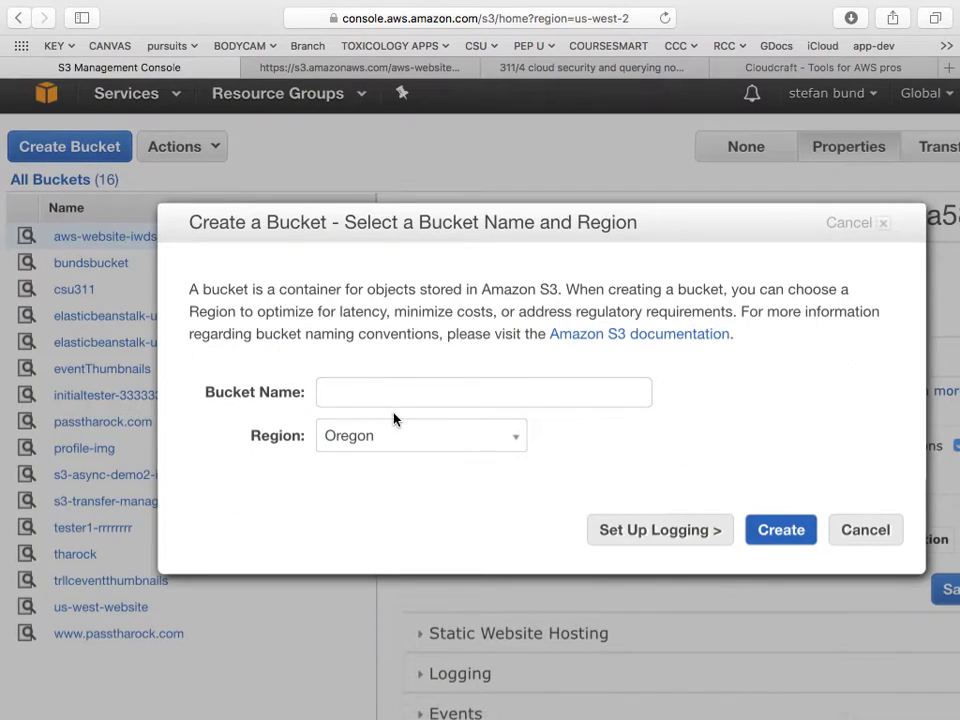
left_click(510, 440)
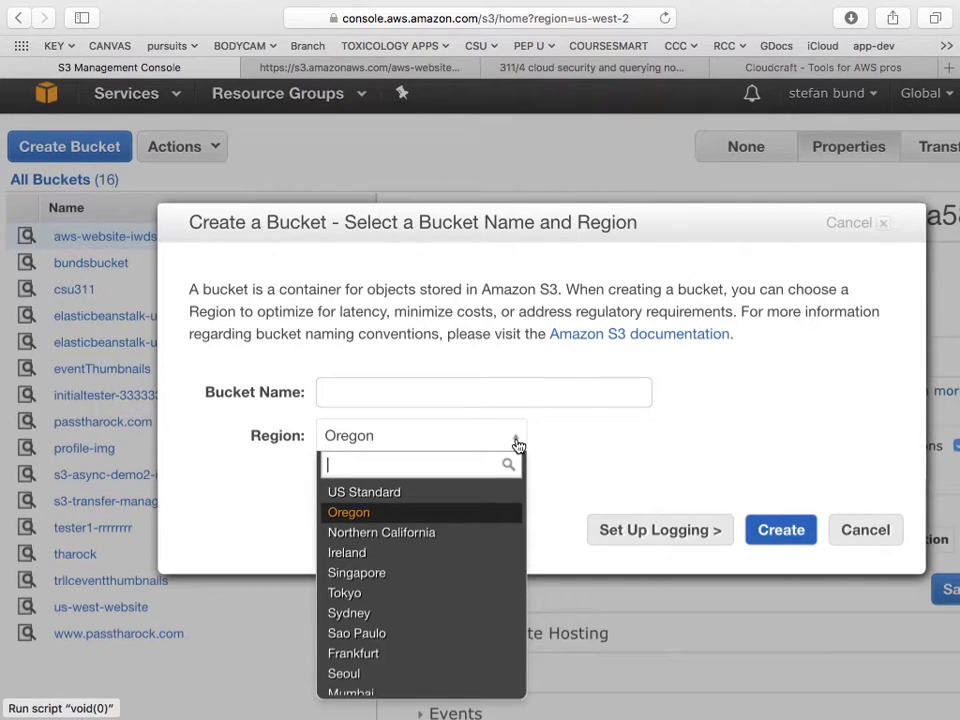
left_click(611, 441)
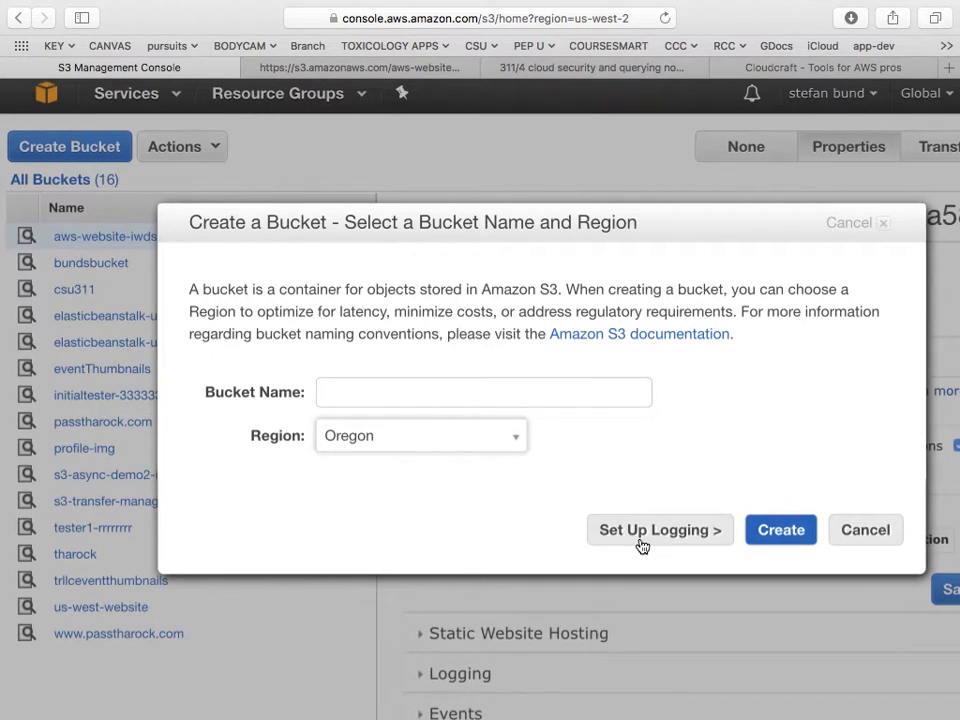
left_click(866, 540)
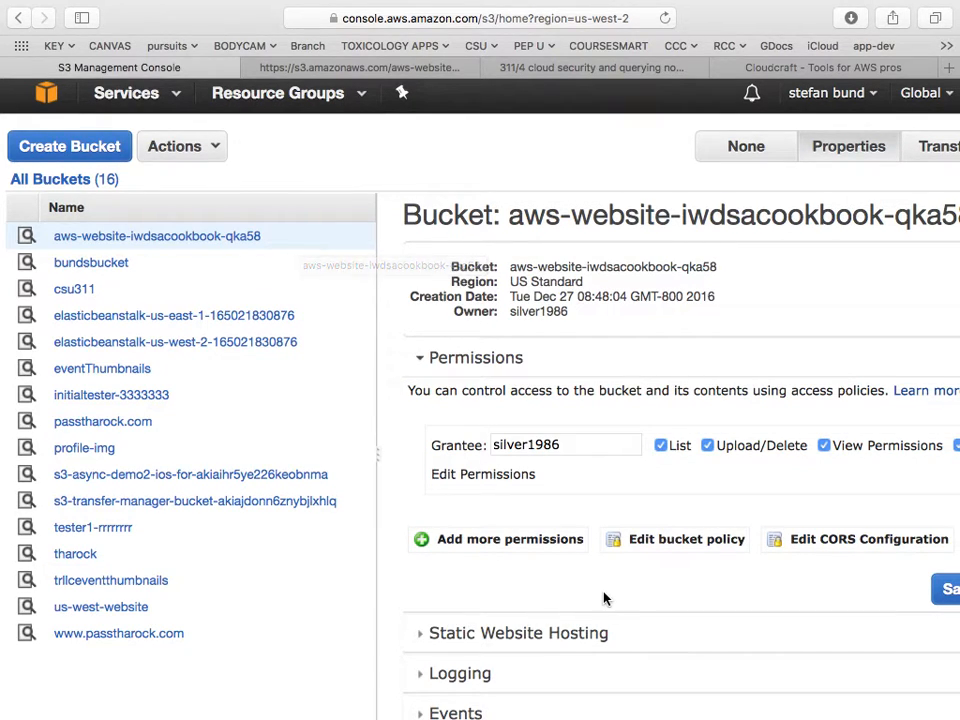
Reopen the CORS configuration of aws-website-iwdsacookbook-qka58 for a brief look and close it unchanged.
scroll(604, 597, "right", 3)
left_click(728, 537)
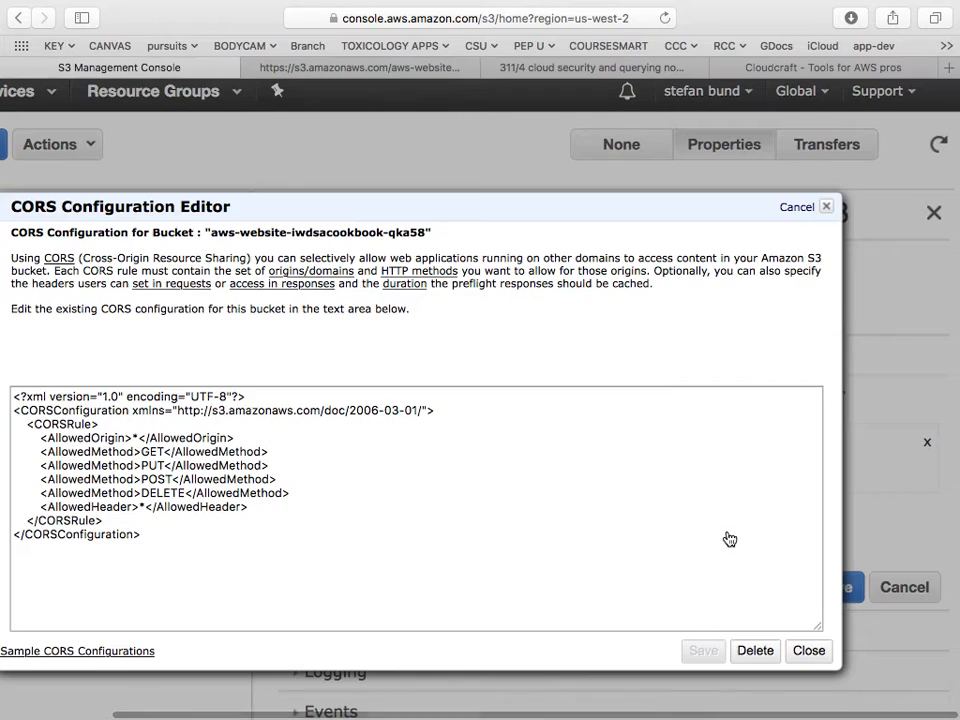
left_click(809, 651)
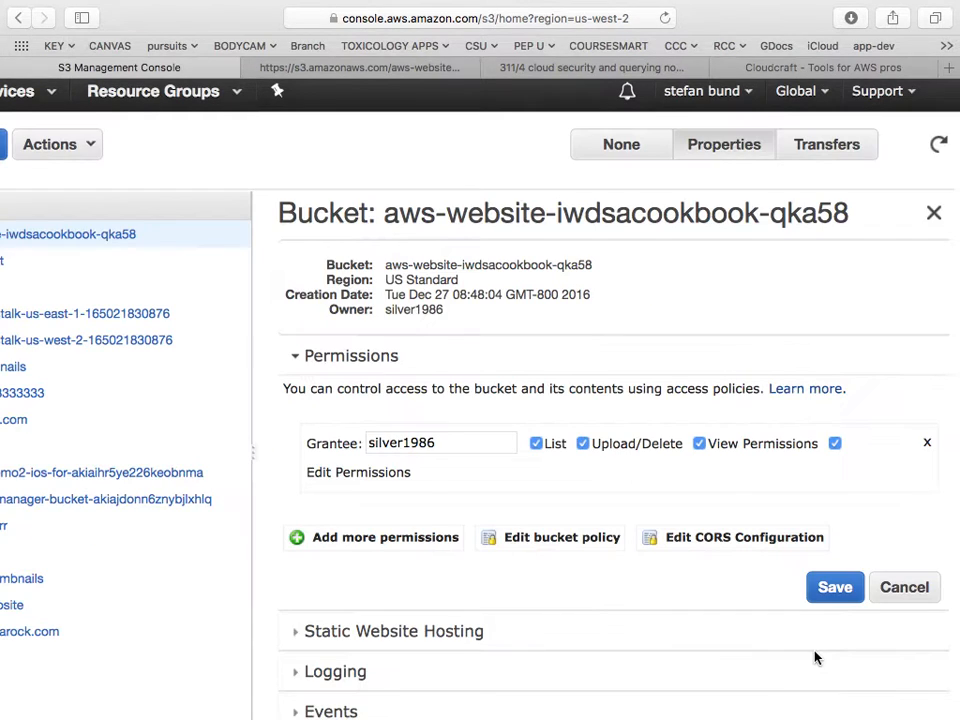
Expand the bucket's static website hosting settings and examine the endpoint, index document and redirection options.
scroll(475, 530, "down", 4)
left_click(298, 379)
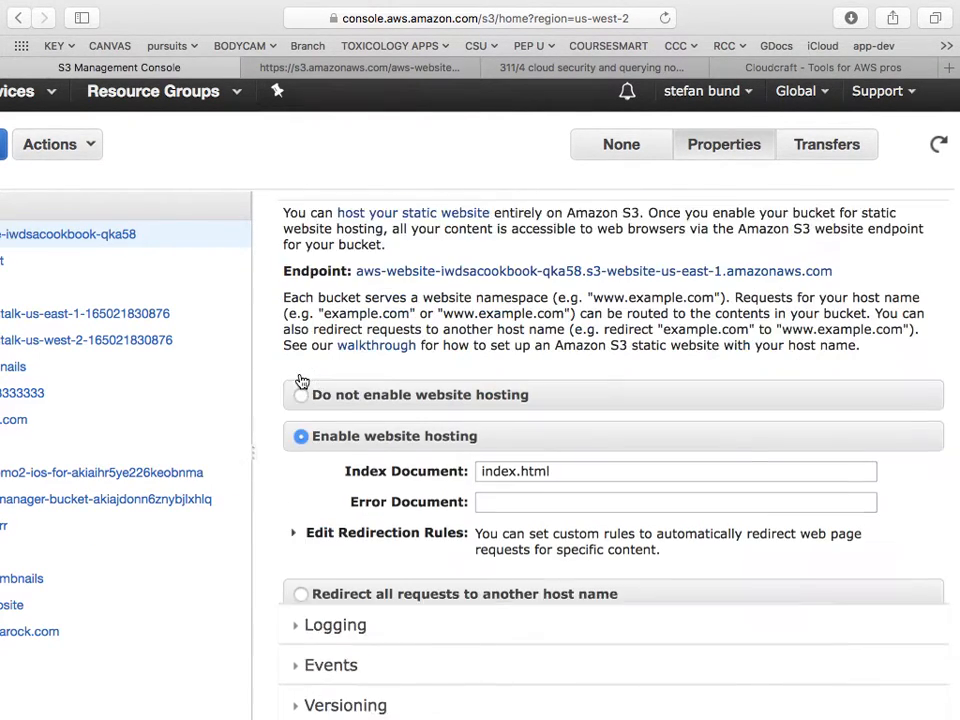
scroll(400, 500, "up", 3)
scroll(460, 575, "down", 5)
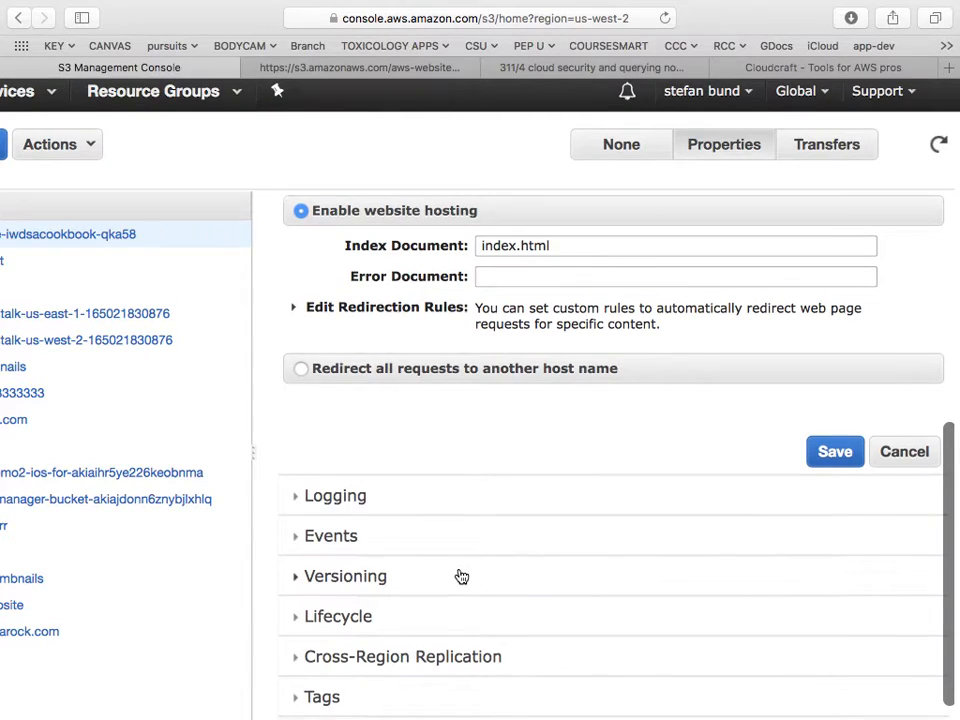
scroll(461, 577, "up", 2)
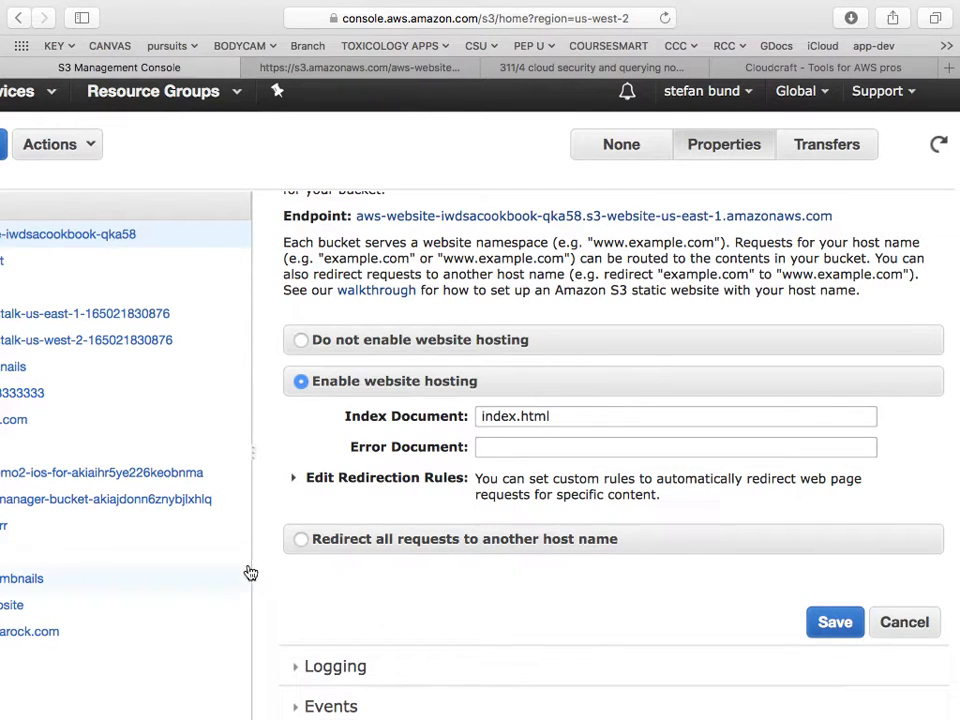
Widen the bucket list and collapse the static website hosting settings.
left_click_drag(253, 566, 426, 566)
scroll(364, 511, "left", 2)
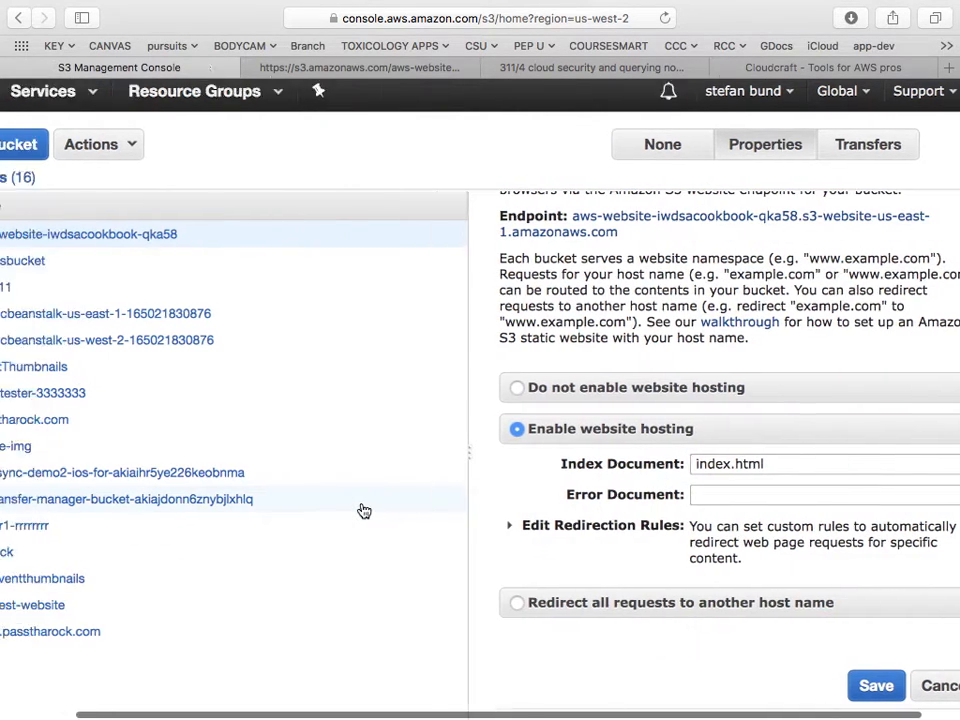
scroll(364, 511, "left", 2)
scroll(645, 297, "up", 5)
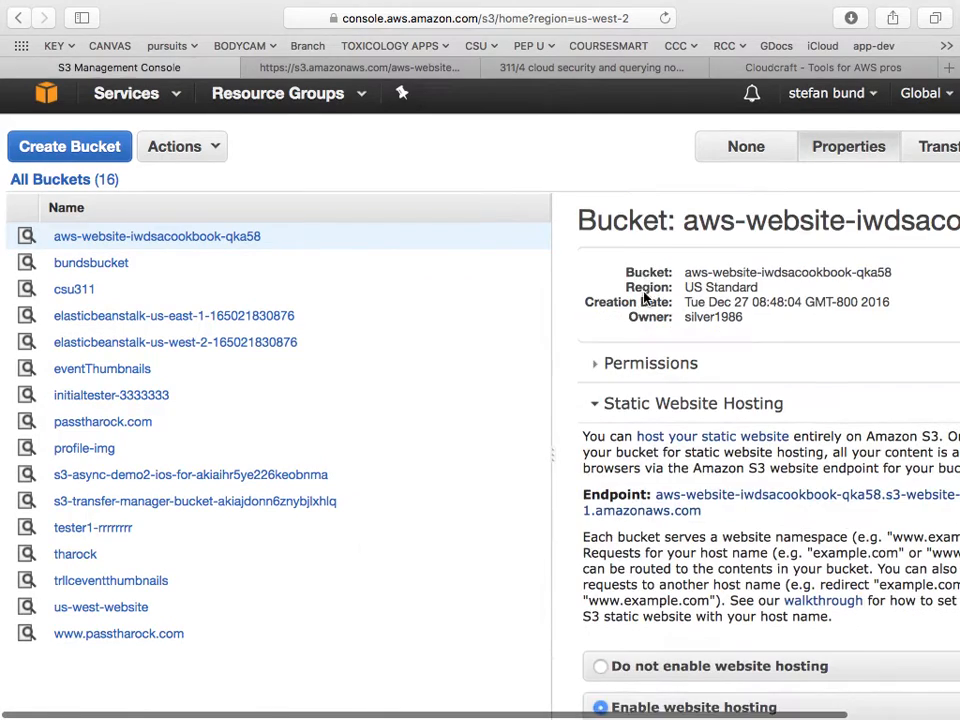
left_click(598, 414)
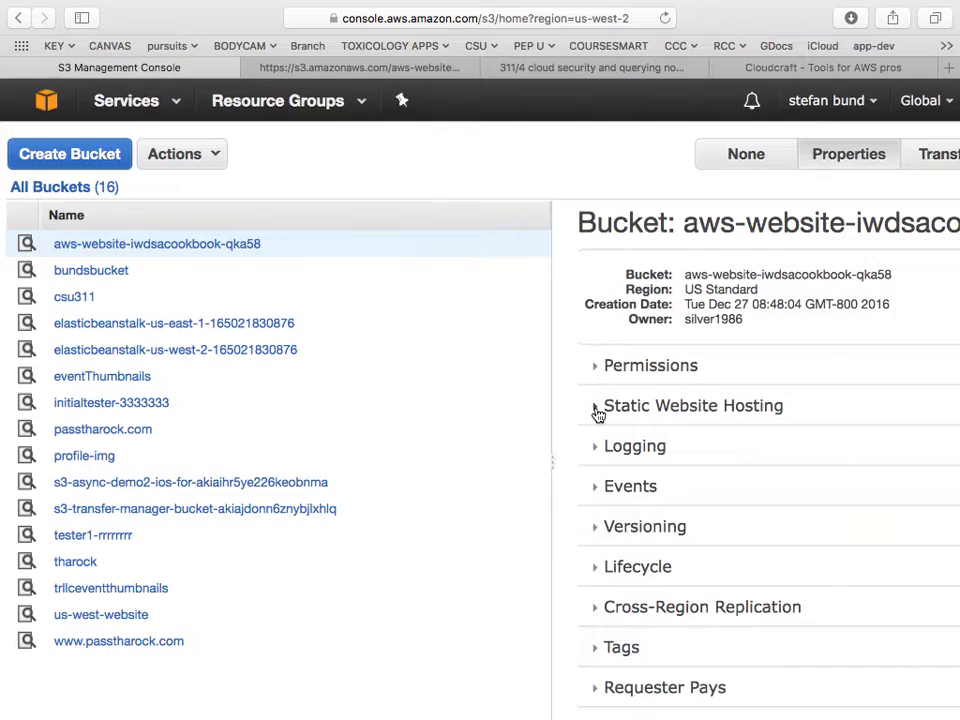
Search the web for "apache foundation" in a new browser tab and open the Apache Software Foundation website.
key("super+t")
type("apache f")
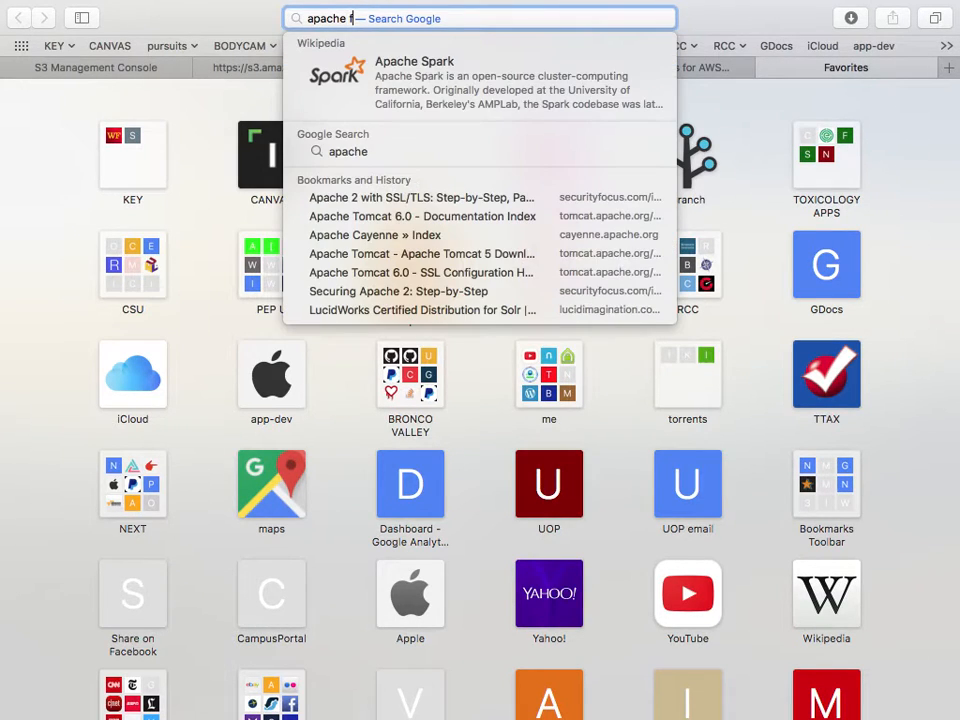
type("oundation")
key("Return")
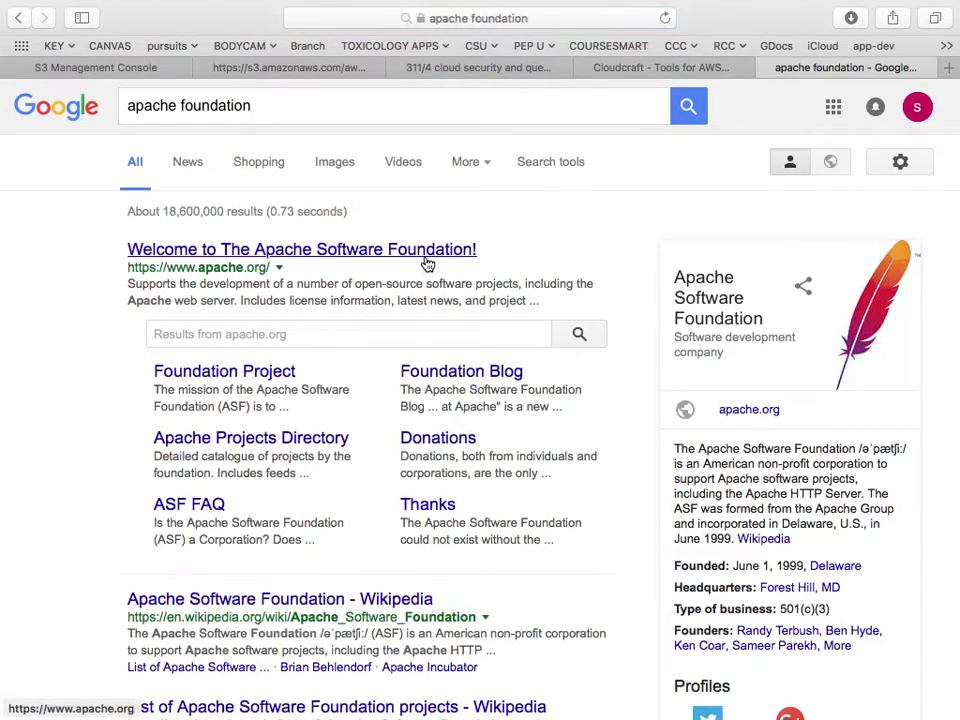
left_click(428, 262)
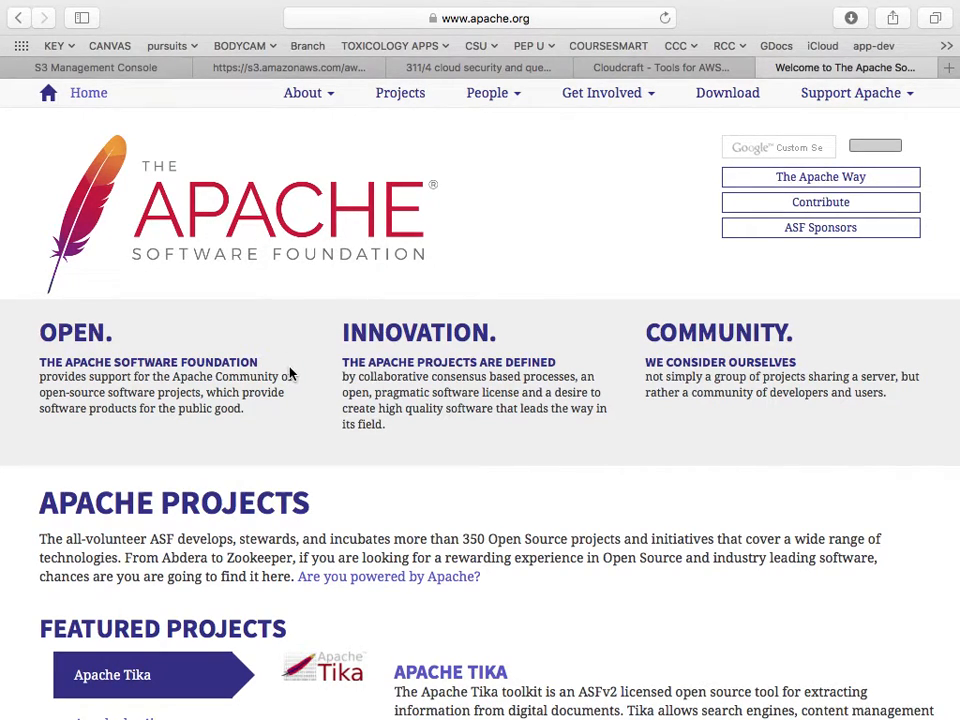
Look over the Apache home page, go to its project list and examine the projects by category and name.
scroll(290, 373, "down", 2)
scroll(290, 373, "down", 5)
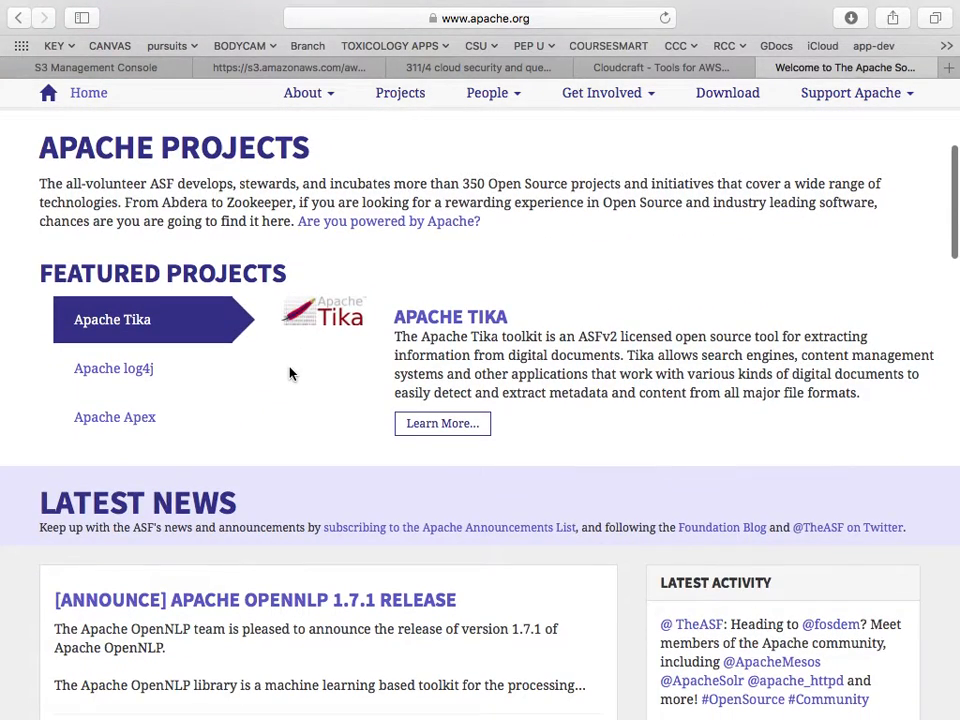
scroll(290, 373, "up", 7)
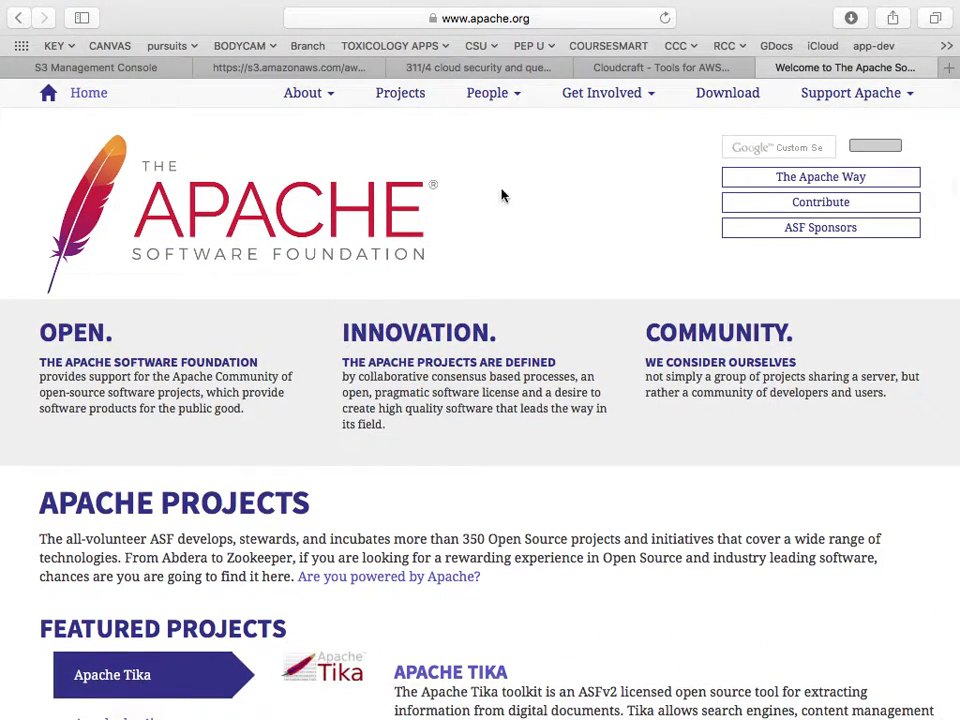
left_click(418, 106)
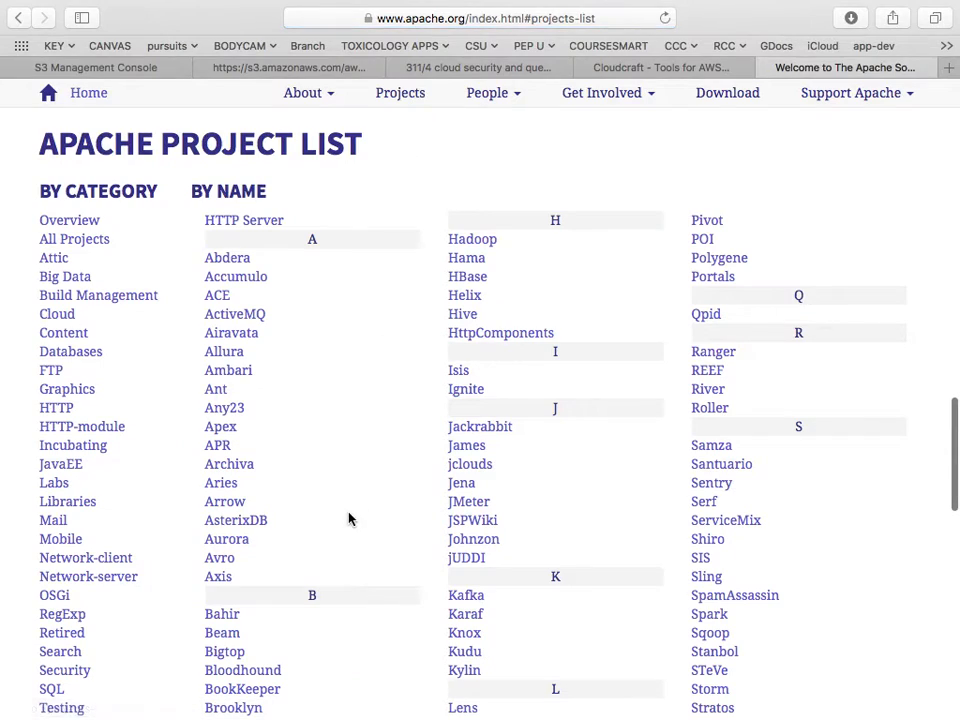
scroll(349, 518, "down", 3)
scroll(349, 518, "down", 2)
scroll(349, 518, "up", 5)
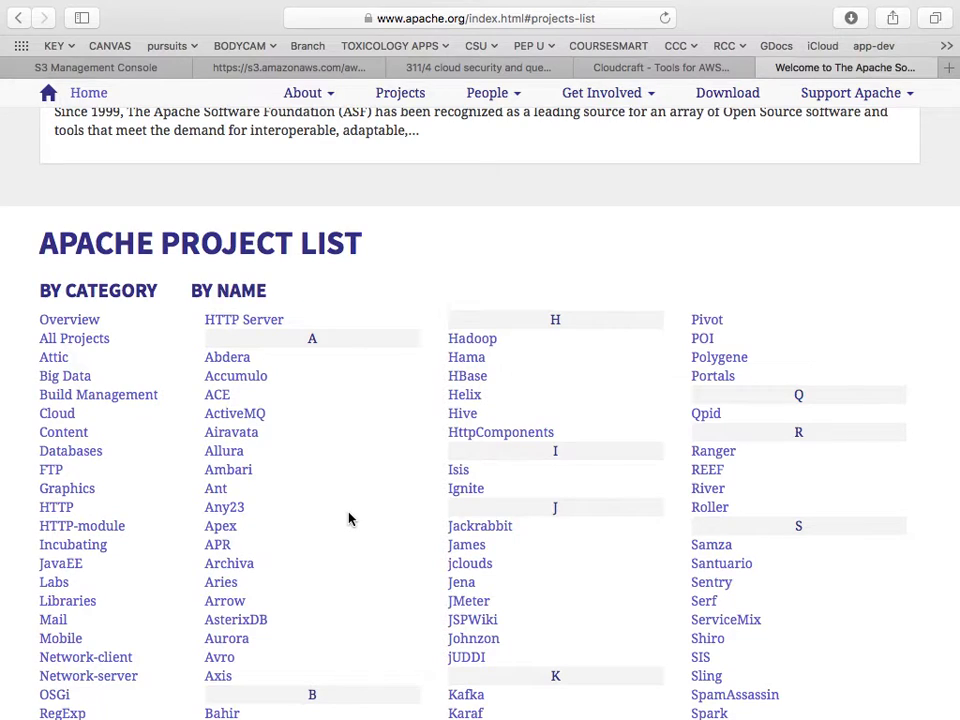
Search the web for "APACI" in a new browser tab and look through the results.
key("super+t")
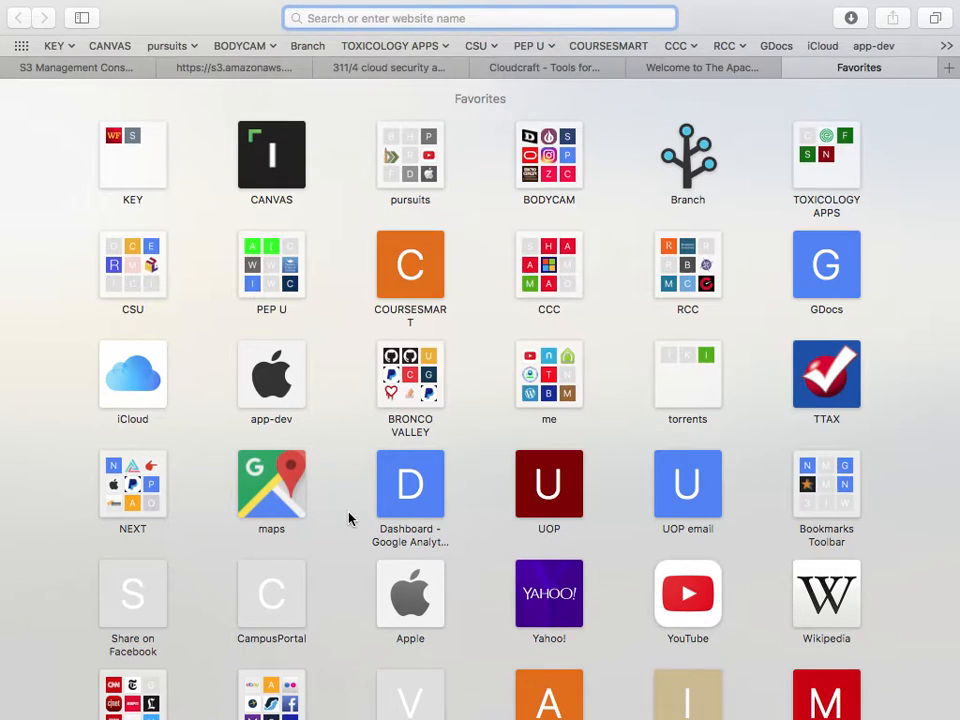
type("APACI")
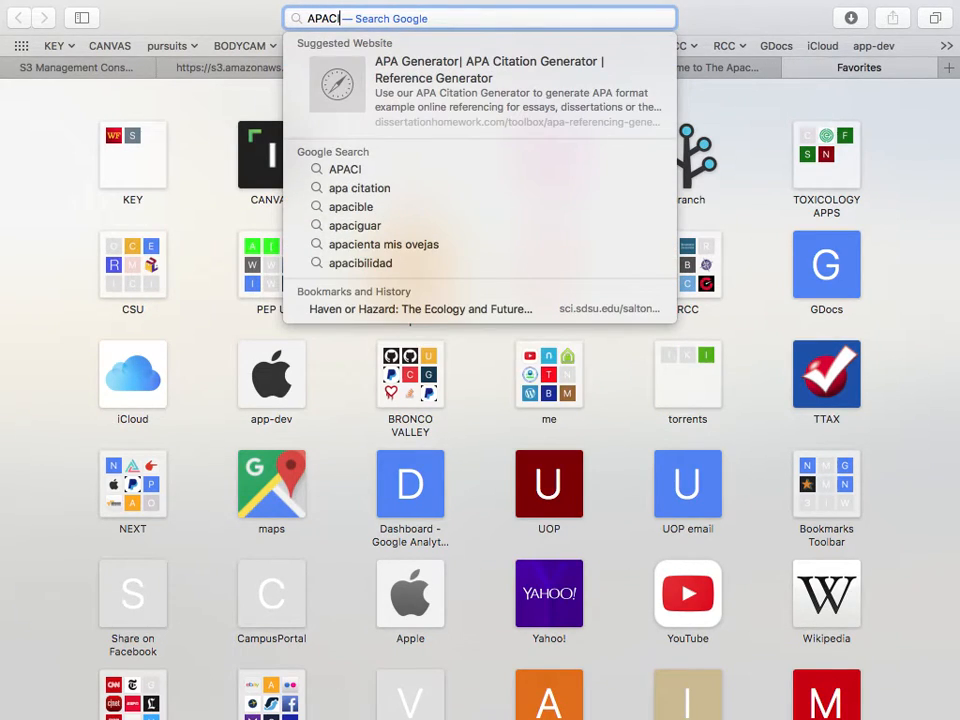
key("Return")
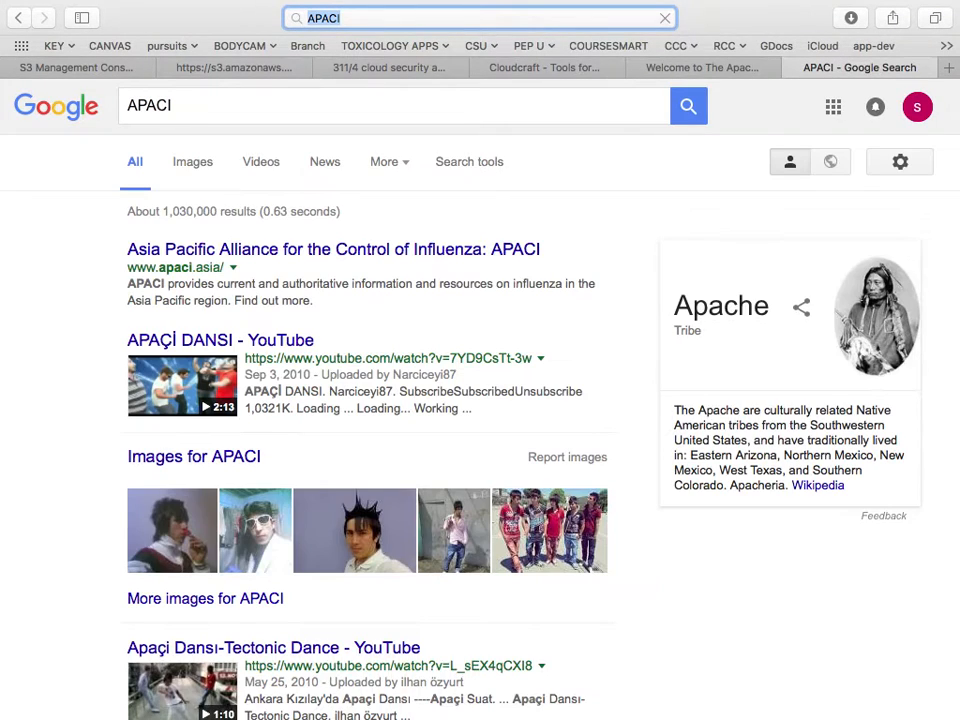
scroll(43, 536, "down", 5)
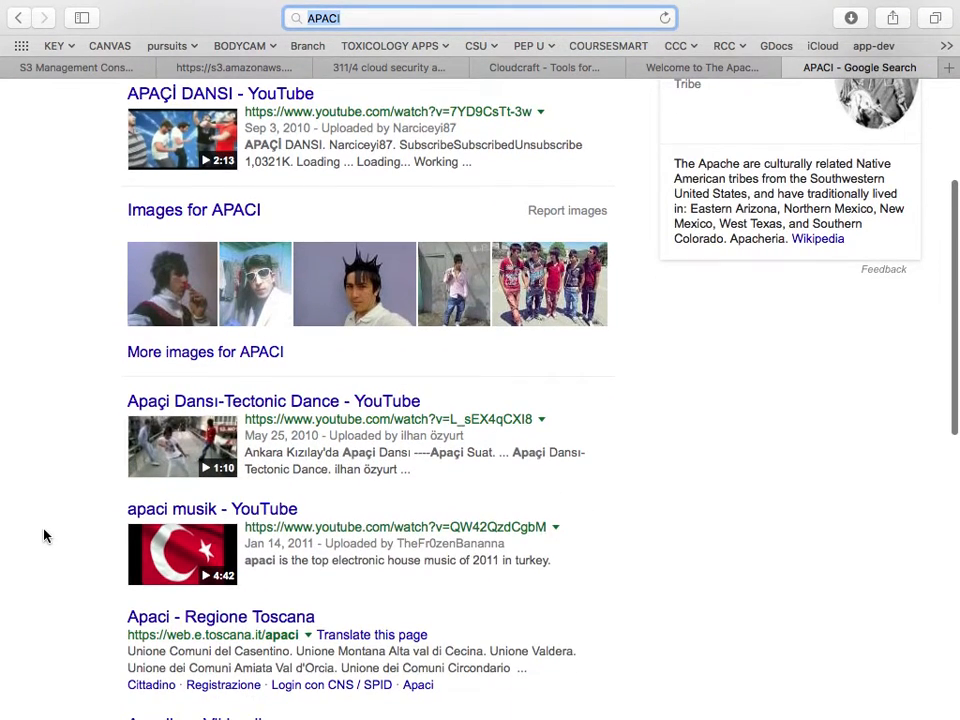
scroll(43, 536, "down", 2)
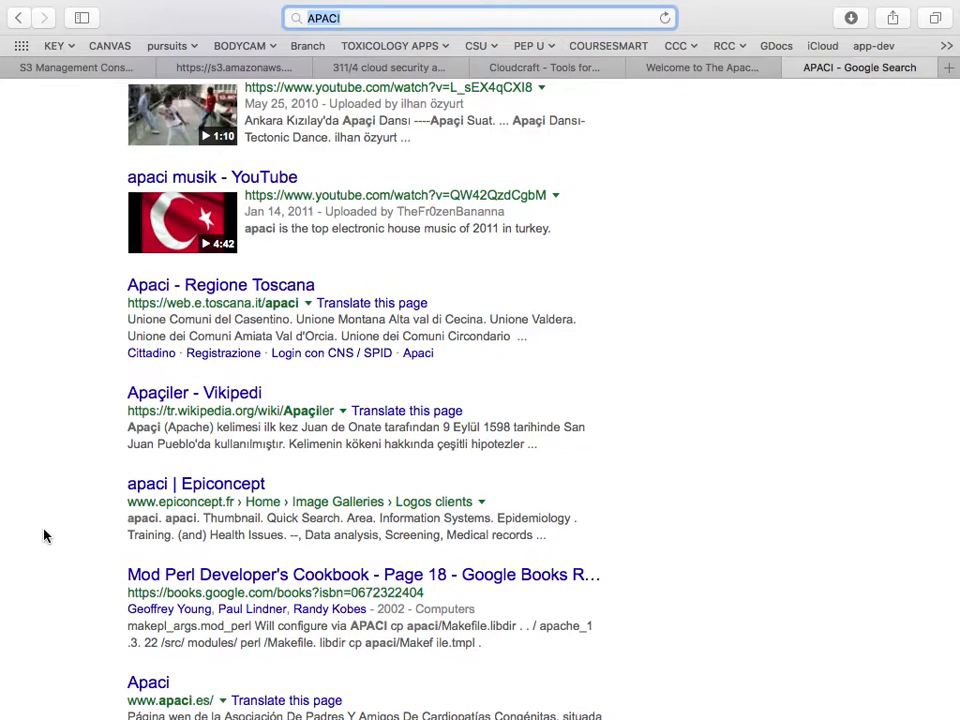
Open the Mod Perl Developer's Cookbook result, examine the APACI mentions in its build listing, and return to the search results.
scroll(43, 536, "down", 3)
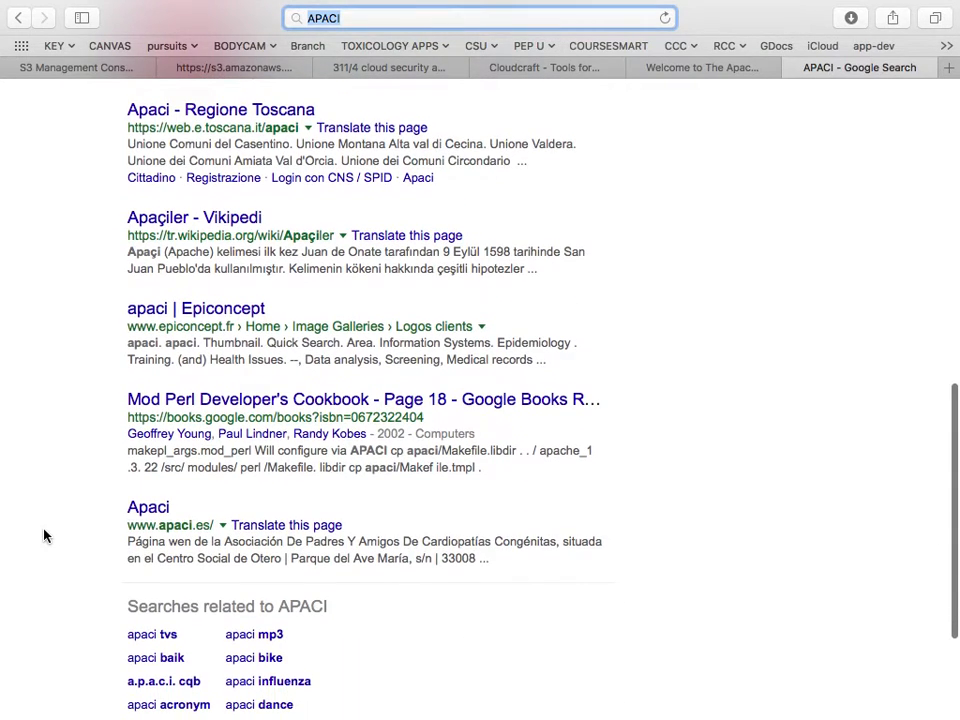
left_click(229, 400)
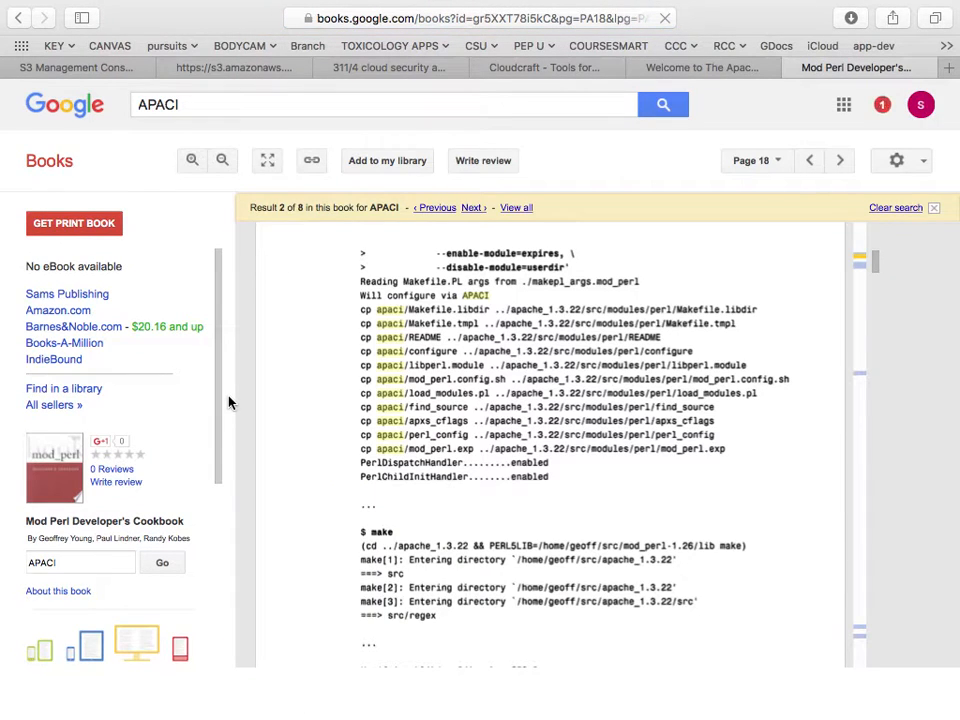
scroll(389, 411, "up", 3)
scroll(389, 411, "up", 2)
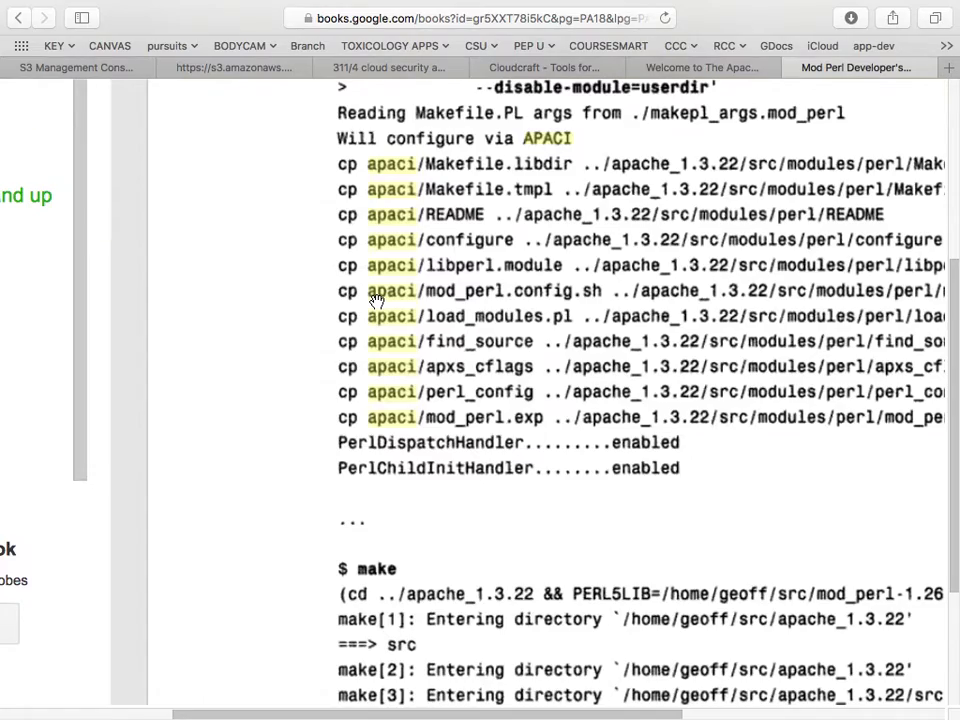
scroll(375, 300, "down", 5)
scroll(376, 302, "left", 5)
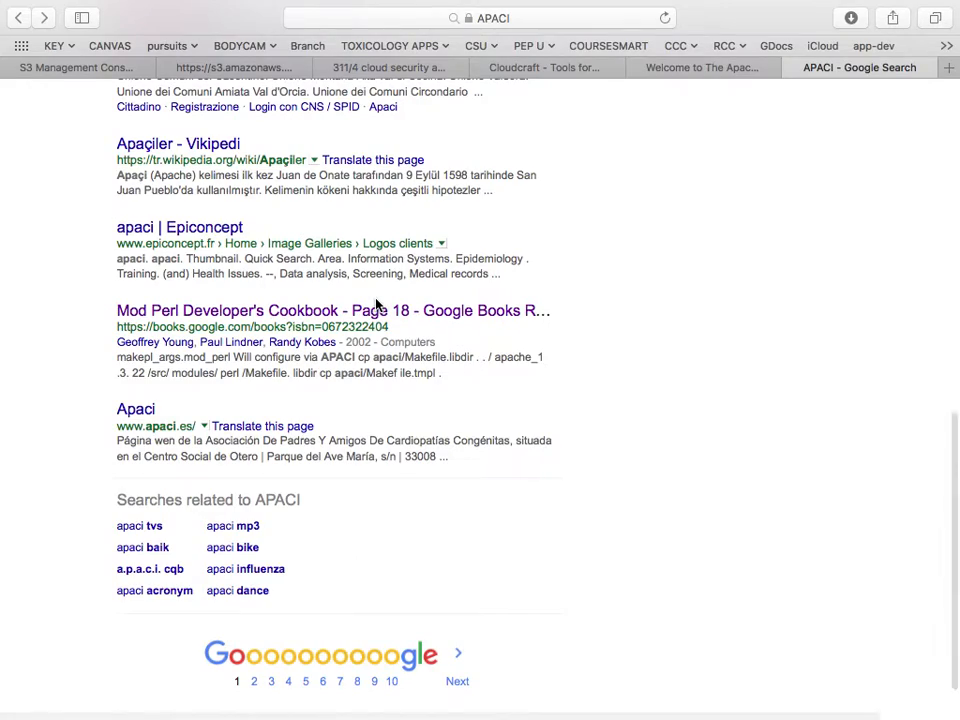
scroll(376, 304, "up", 10)
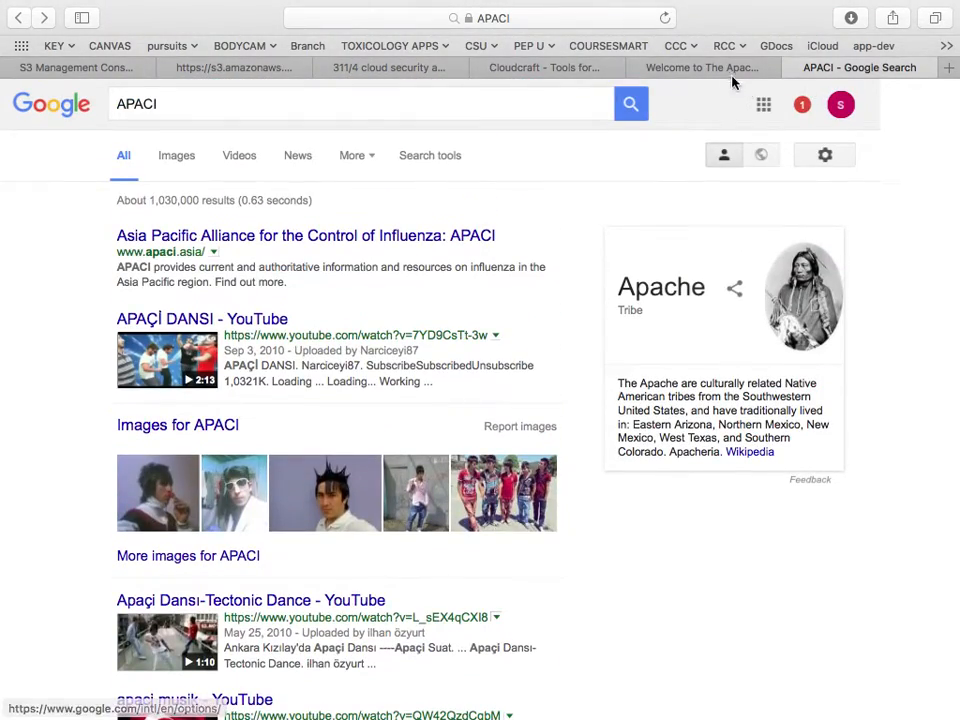
Close the APACI search and look over the Apache home page and the 311 course folder on GitHub.
left_click(790, 67)
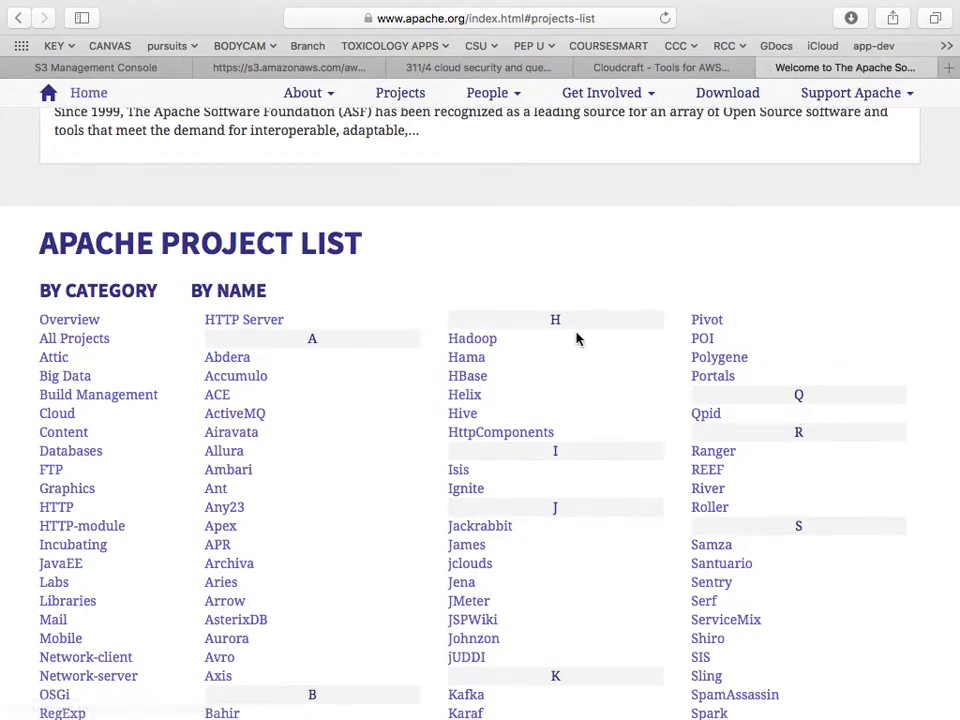
scroll(570, 340, "up", 20)
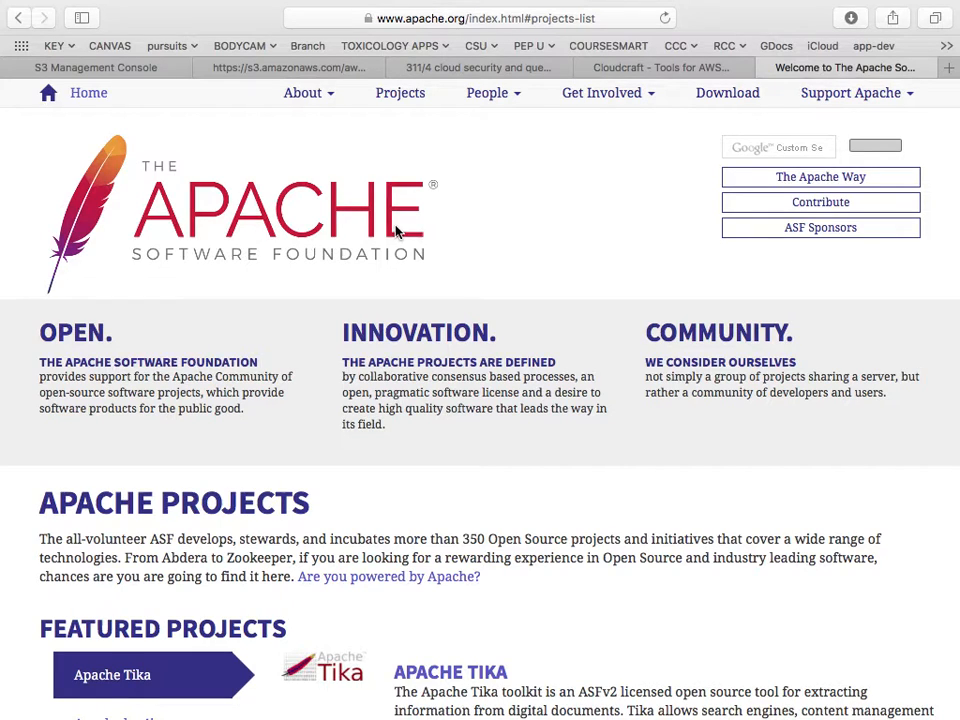
left_click(462, 68)
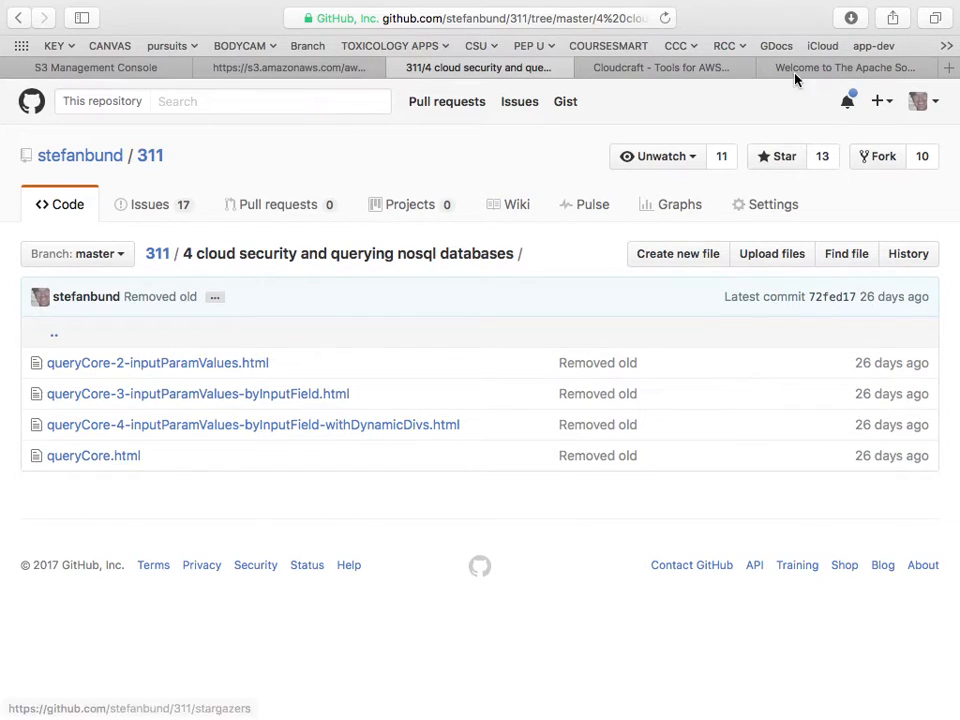
left_click(800, 70)
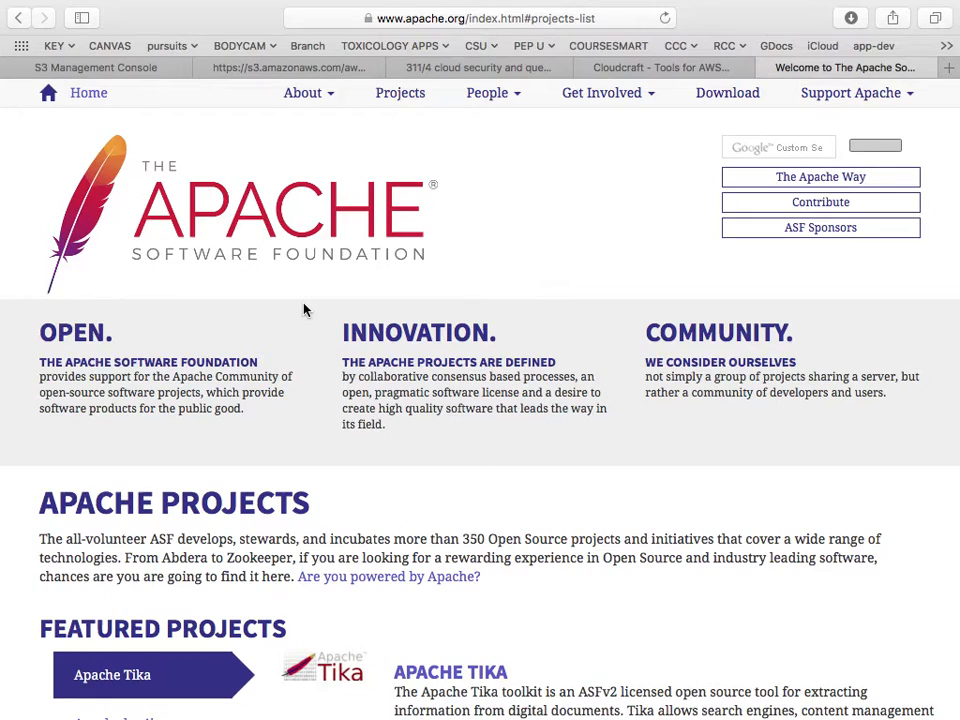
In the S3 console, open the aws-website-iwdsacookbook-qka58 bucket and show the properties of queryCore-4-inputParamValues-byInputField-withDynamicDivs.html in a widened pane.
left_click(132, 68)
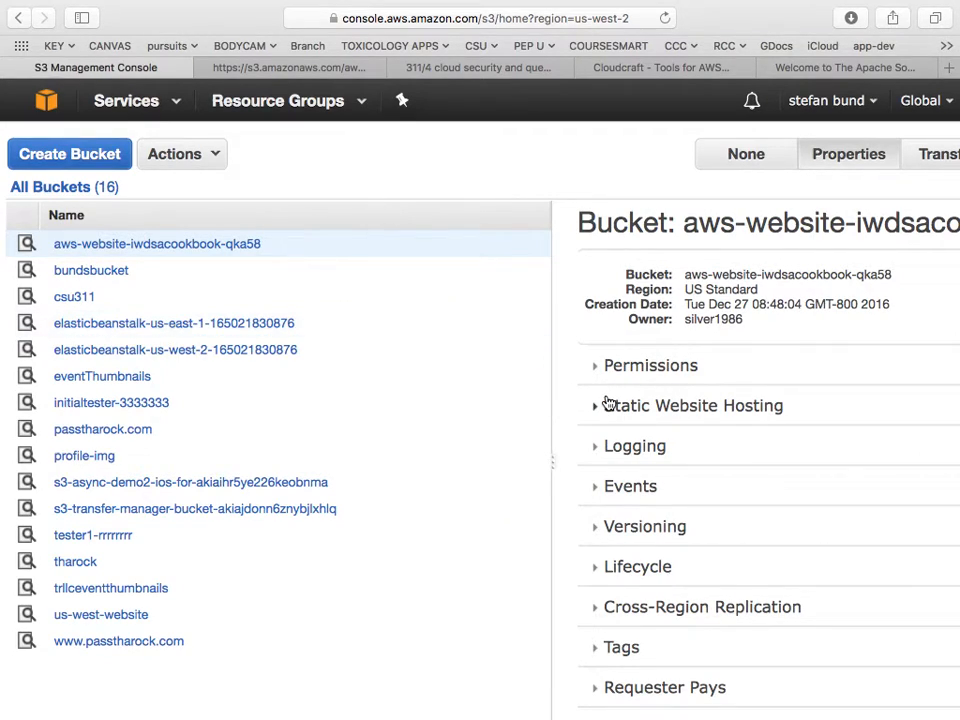
left_click(152, 243)
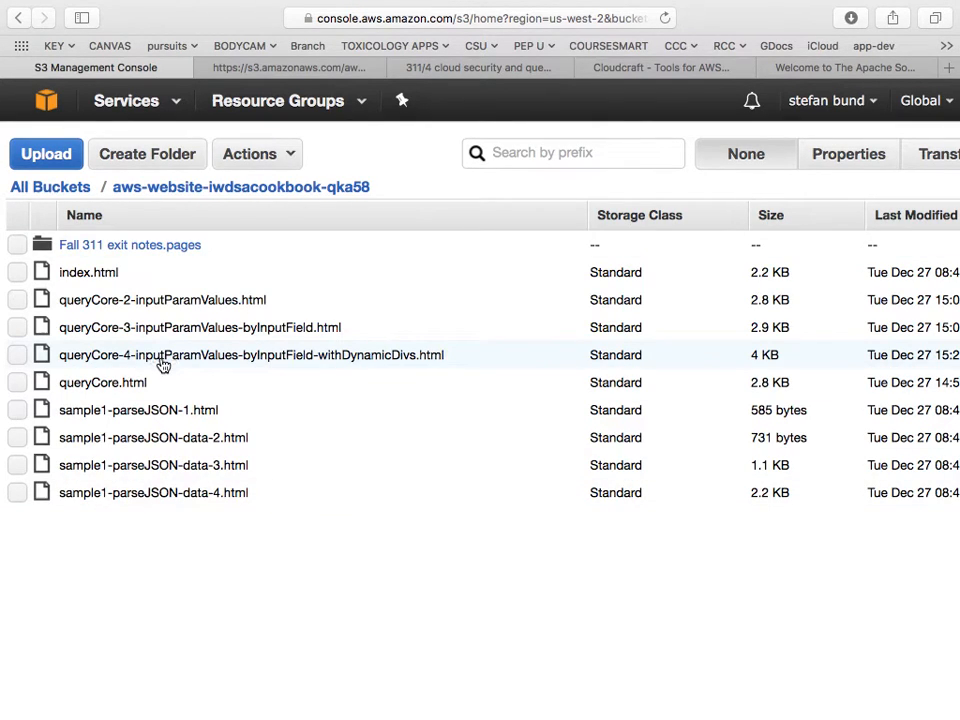
left_click(392, 362)
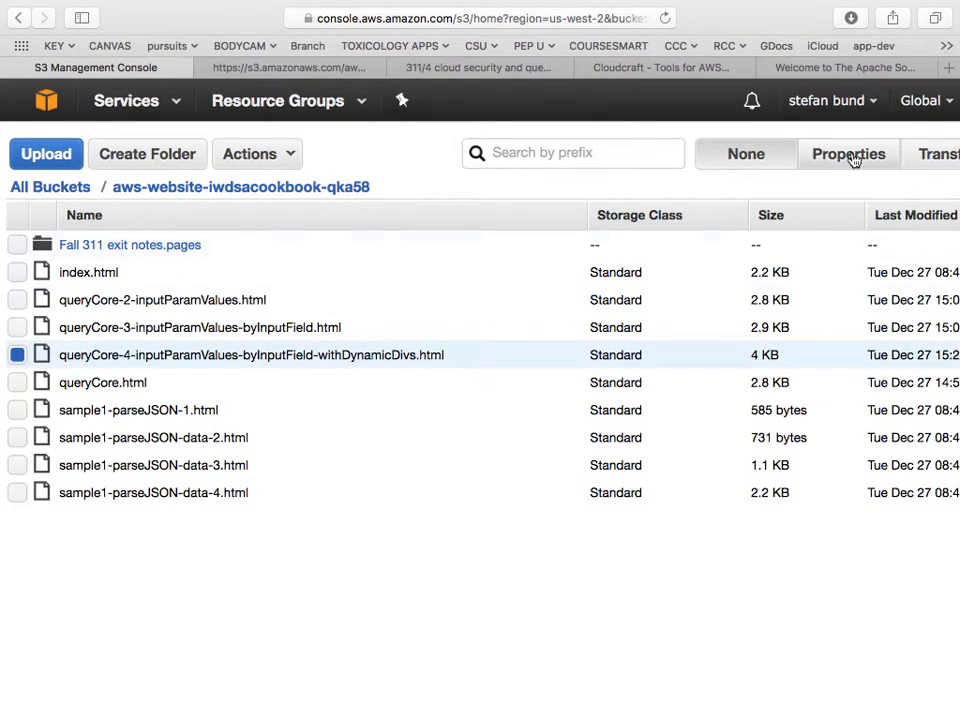
left_click(870, 154)
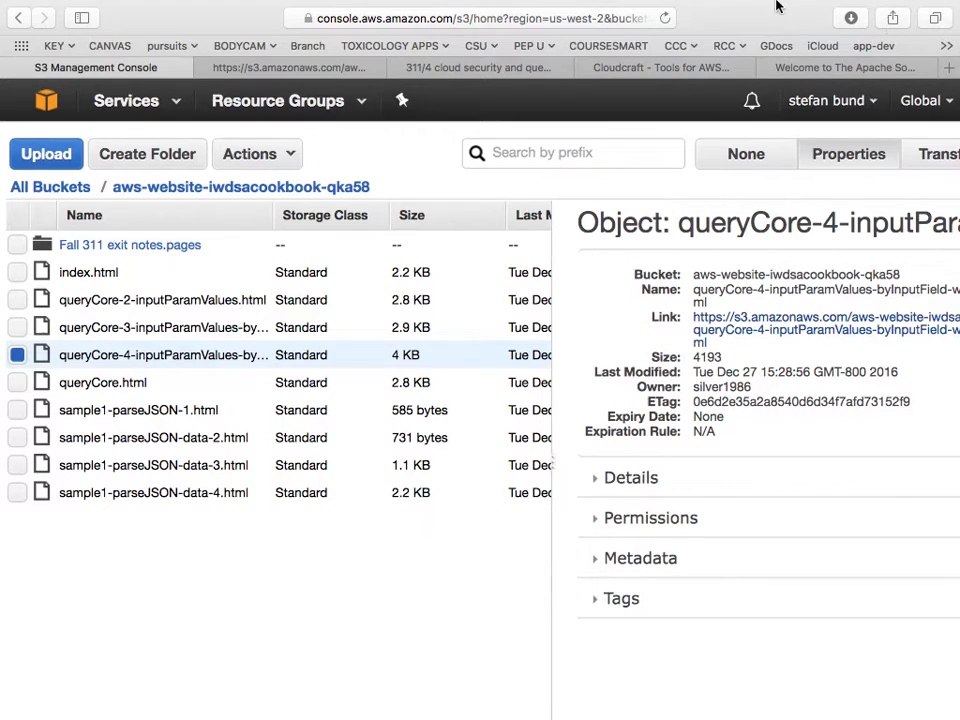
mouse_move(780, 7)
left_click(782, 39)
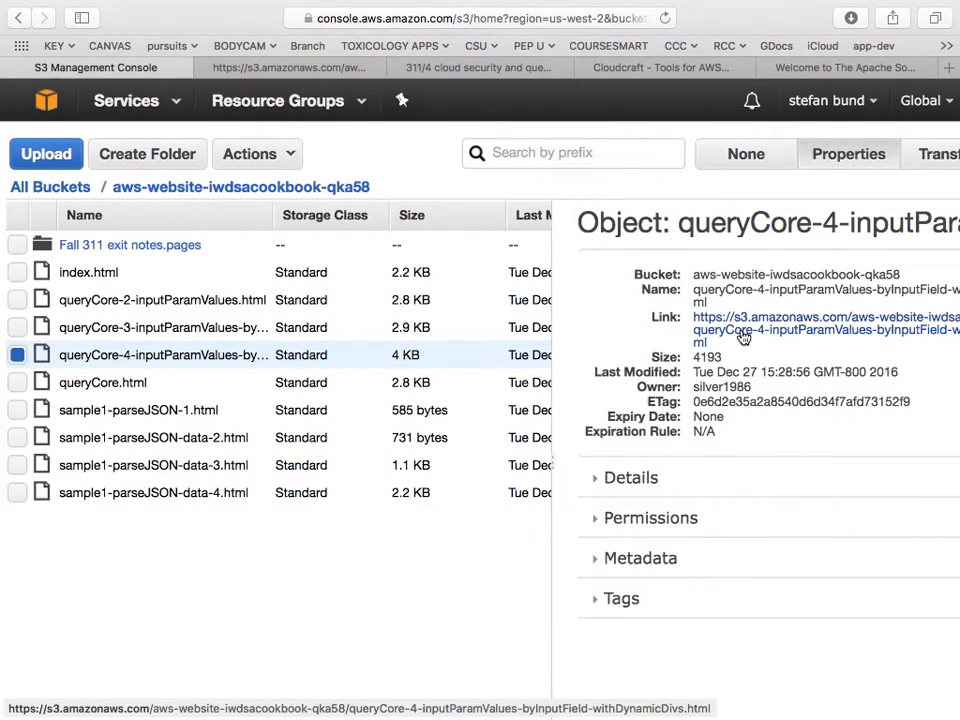
left_click_drag(553, 343, 375, 347)
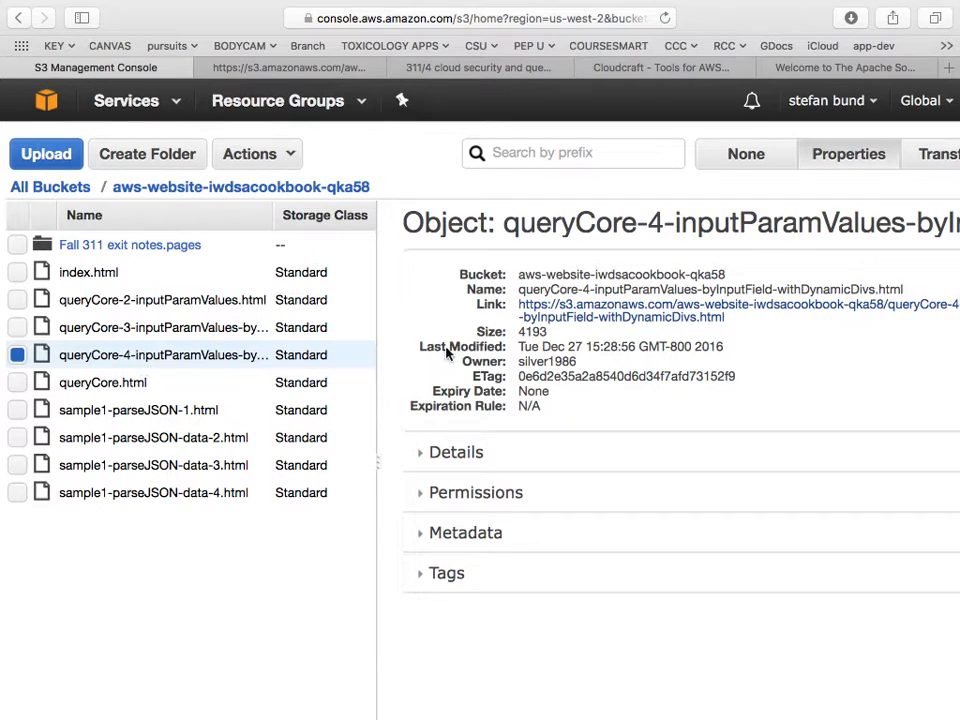
Open the selected file's public link, examine its web address, and return to the bucket with a wider file list.
left_click(575, 310)
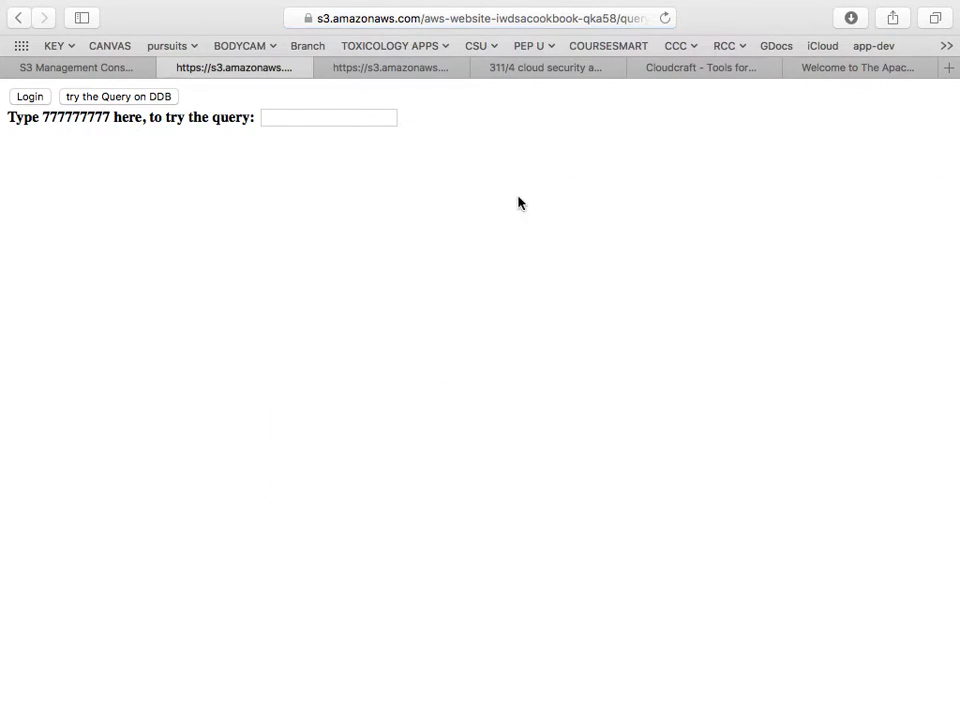
left_click(403, 20)
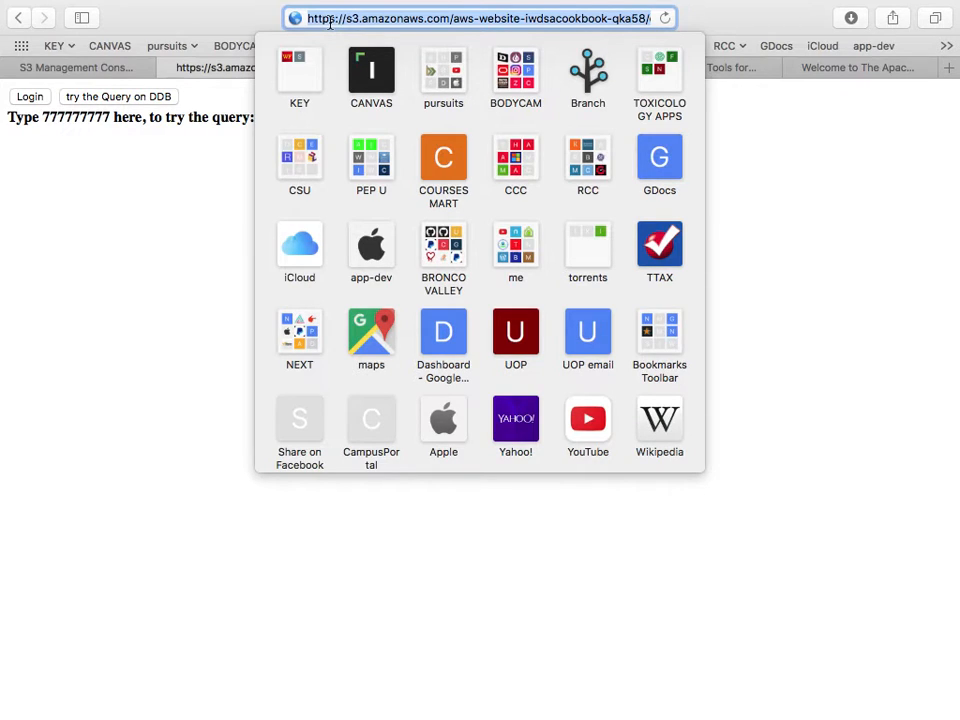
key("Escape")
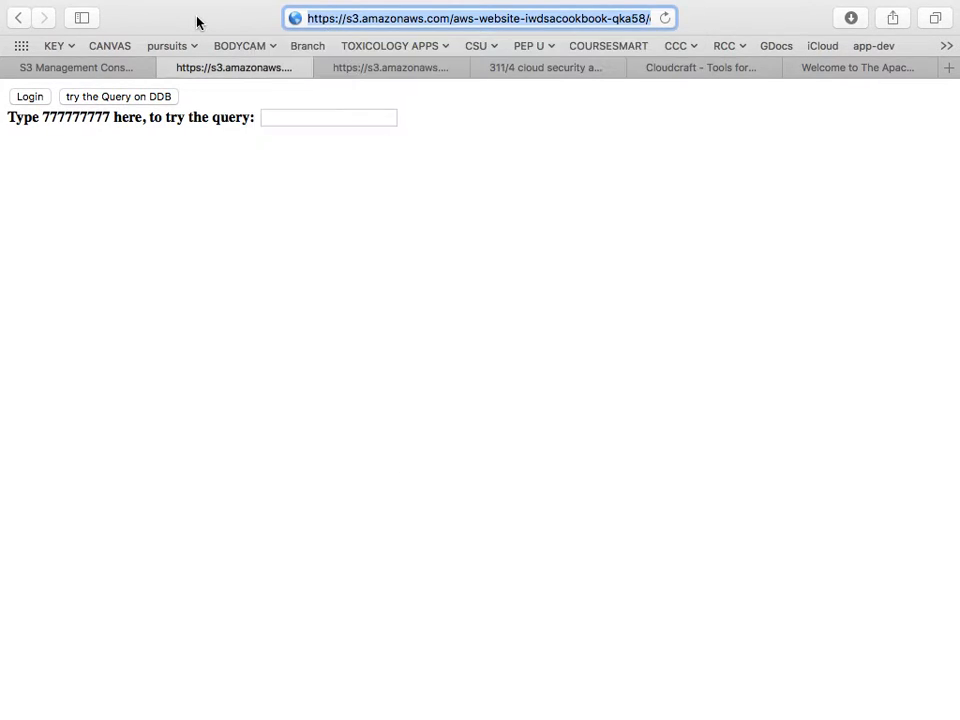
left_click(167, 68)
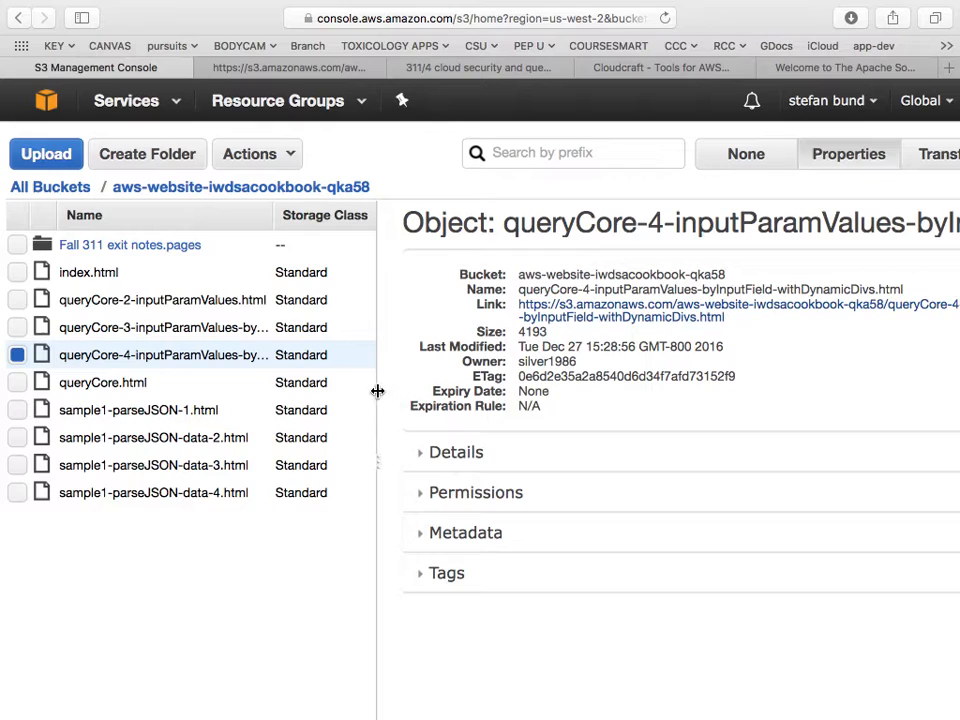
left_click_drag(377, 391, 540, 386)
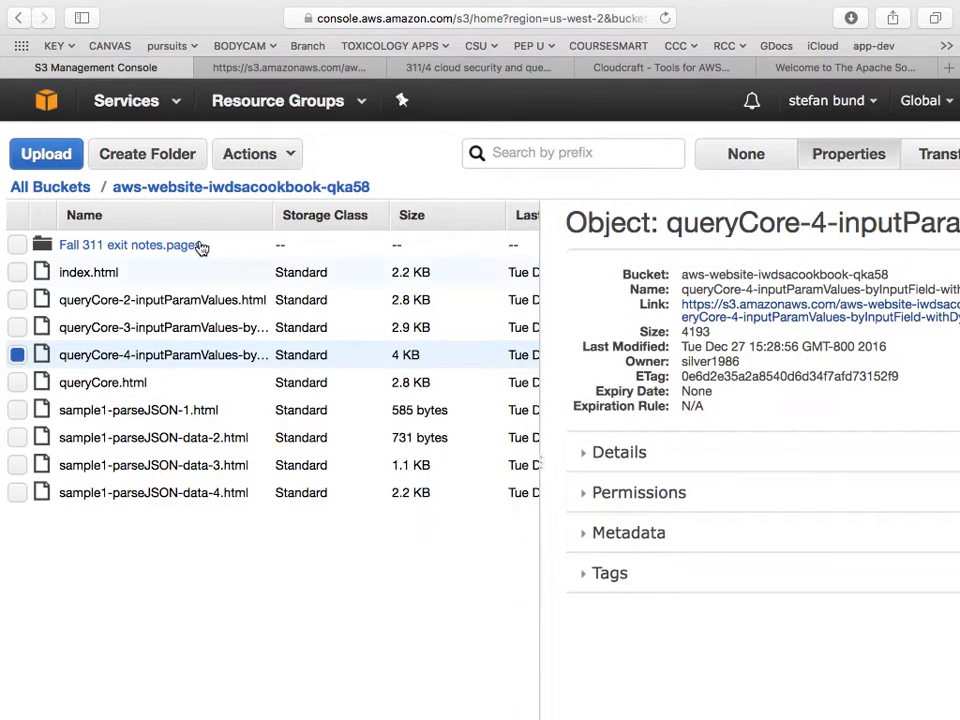
Start an upload to the bucket and add the four sample1-parseJSON HTML files from the 311 folder "3 handling data with javascript objects".
left_click(47, 156)
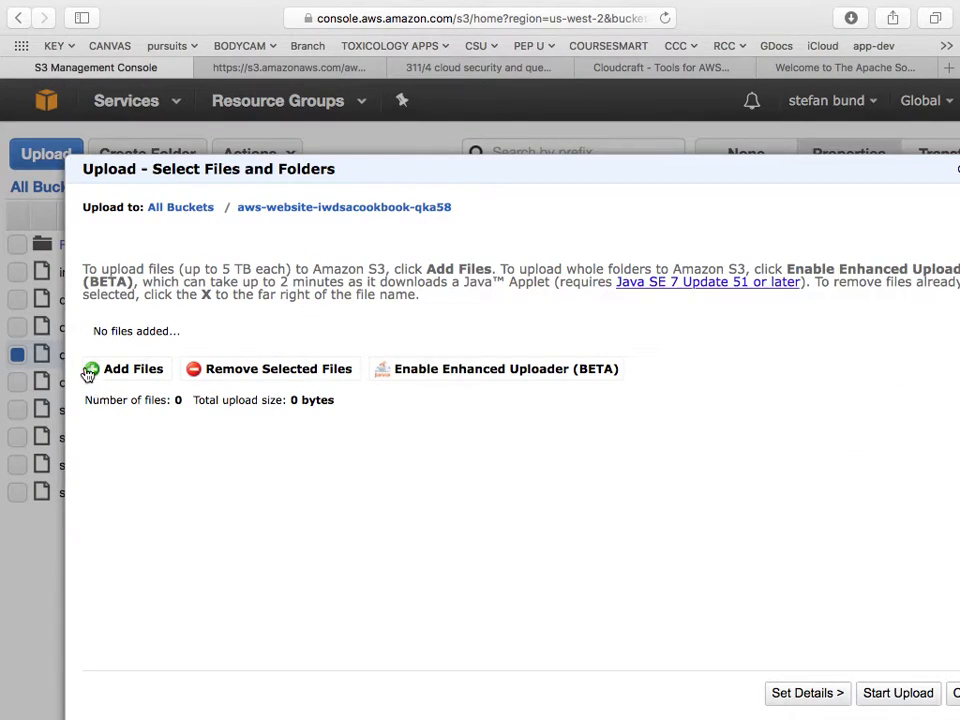
left_click(90, 370)
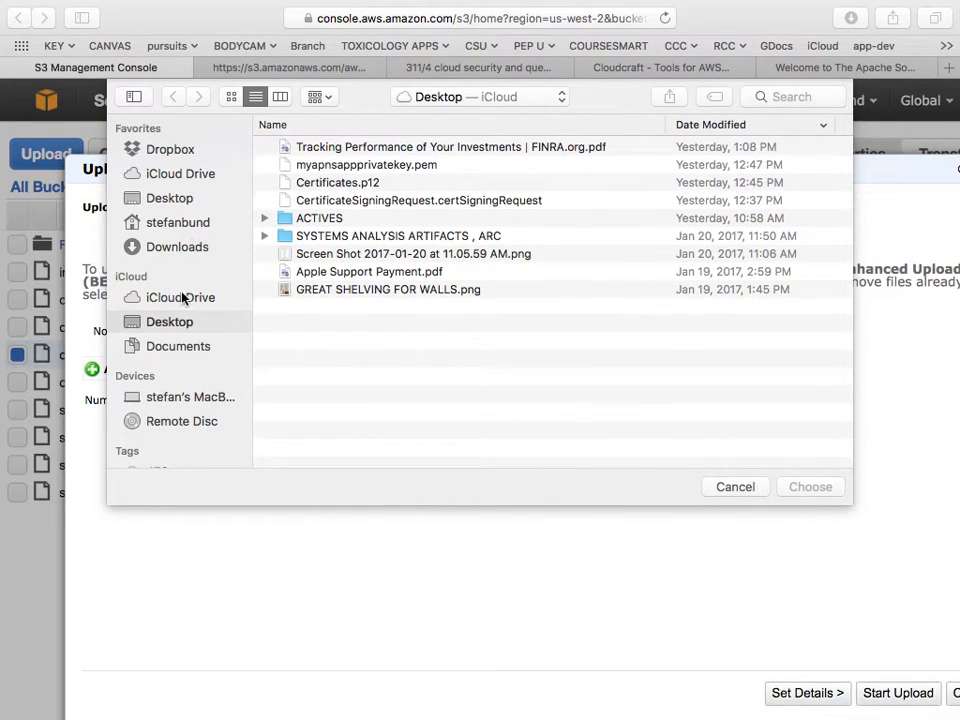
left_click(193, 221)
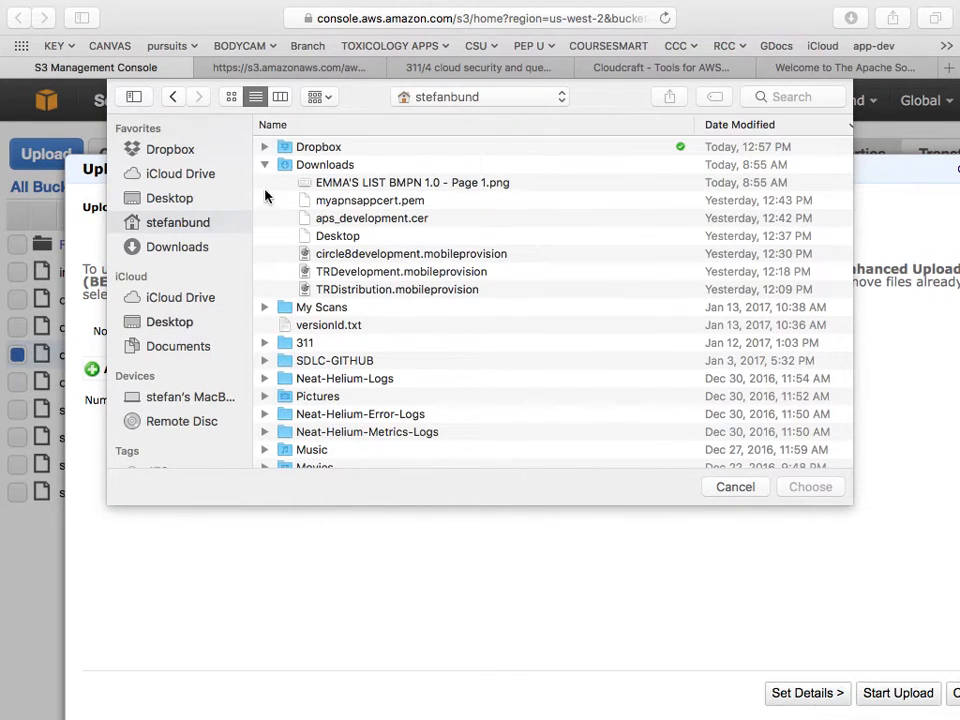
left_click(264, 342)
scroll(369, 398, "down", 5)
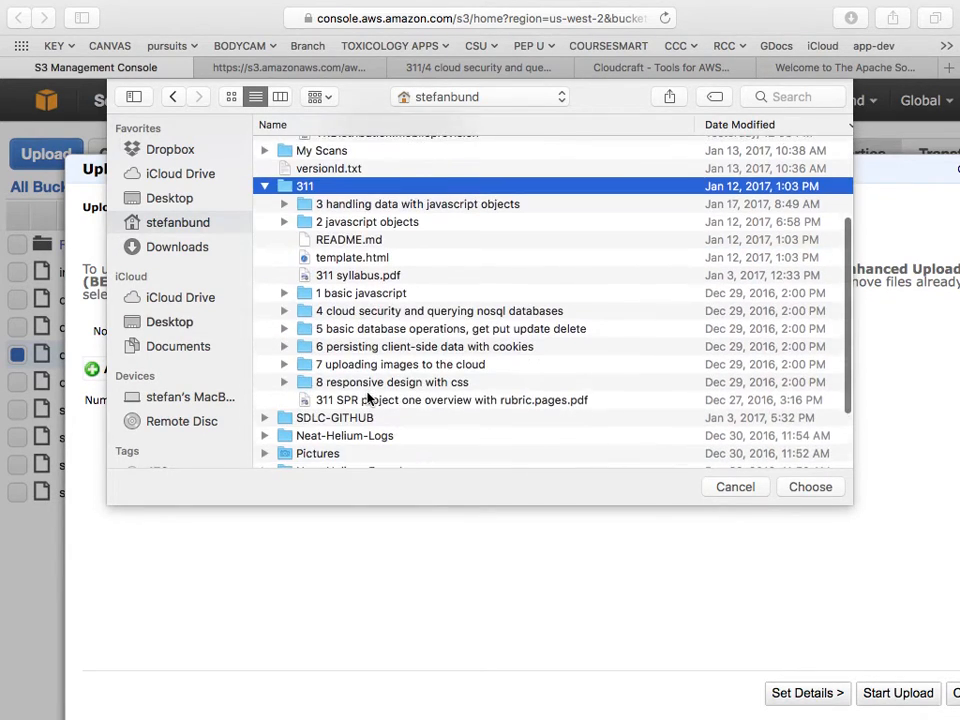
left_click(285, 195)
left_click(396, 283)
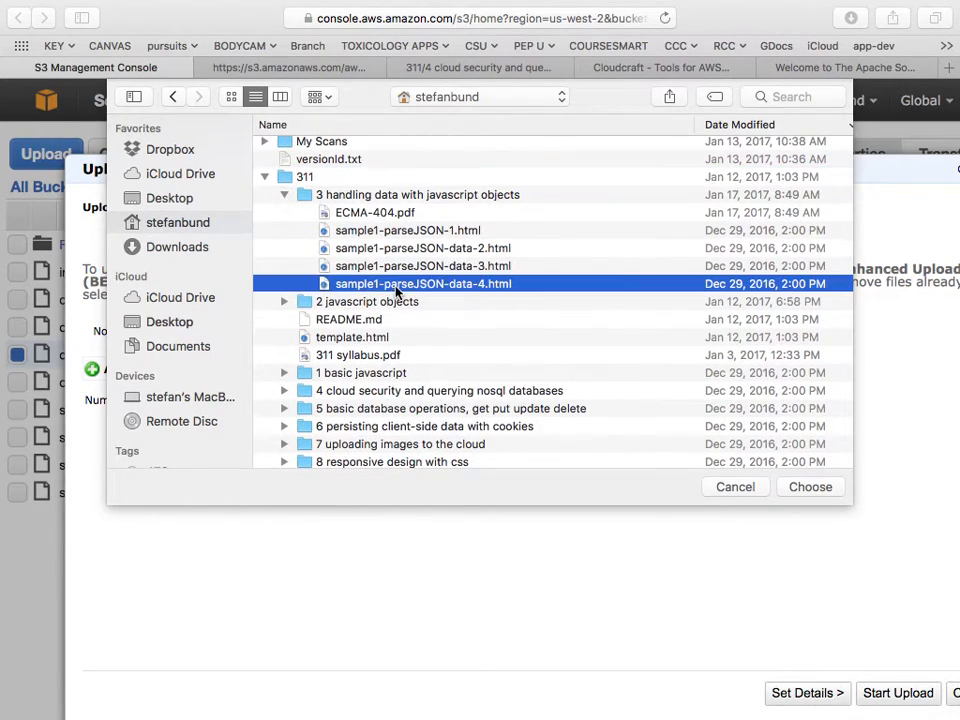
left_click(418, 266, "shift")
left_click(418, 248, "shift")
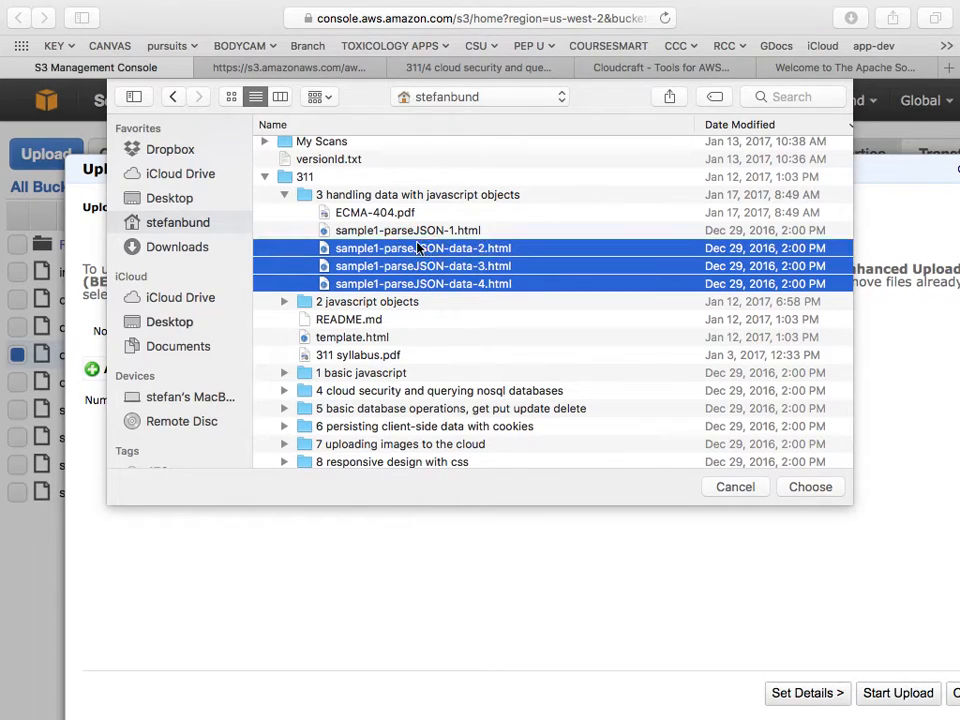
left_click(407, 230, "shift")
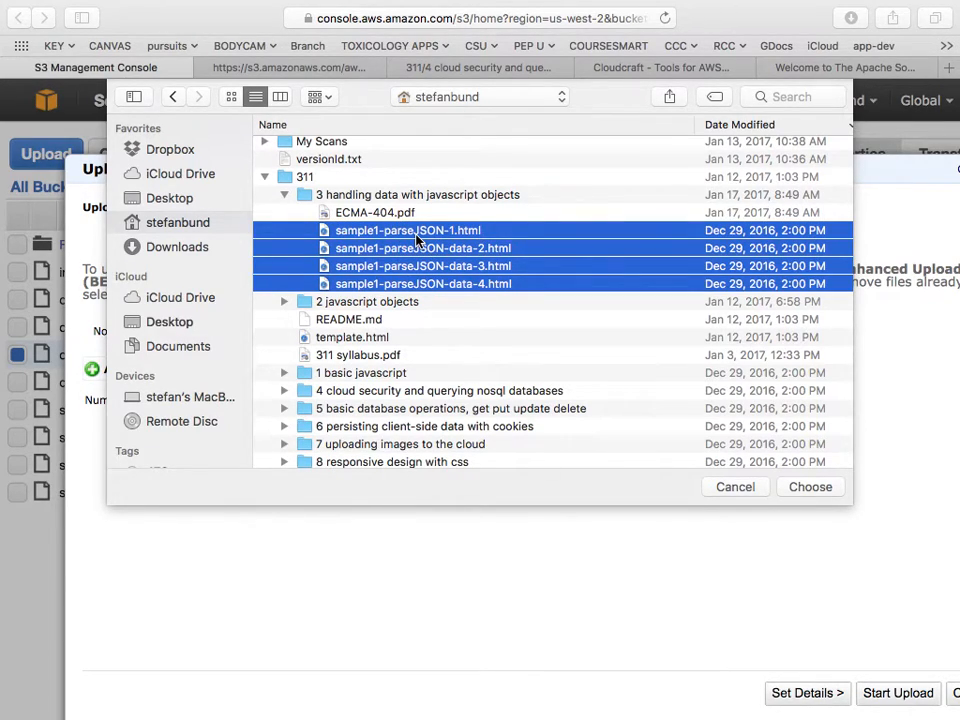
left_click(811, 487)
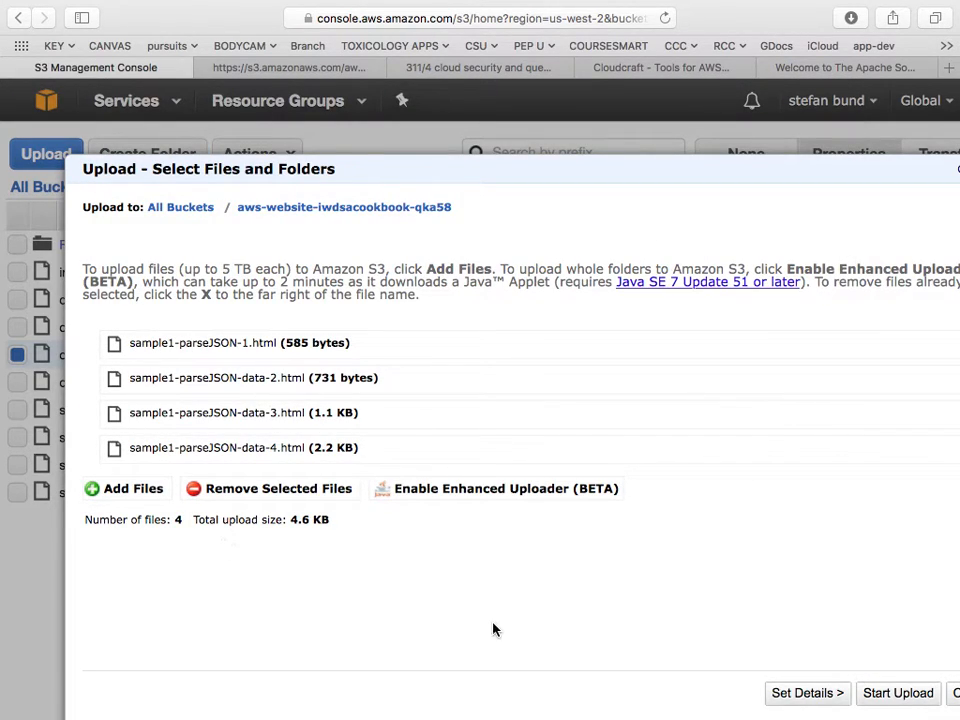
Review the upload's storage and encryption details, its permissions and its metadata settings.
left_click(812, 696)
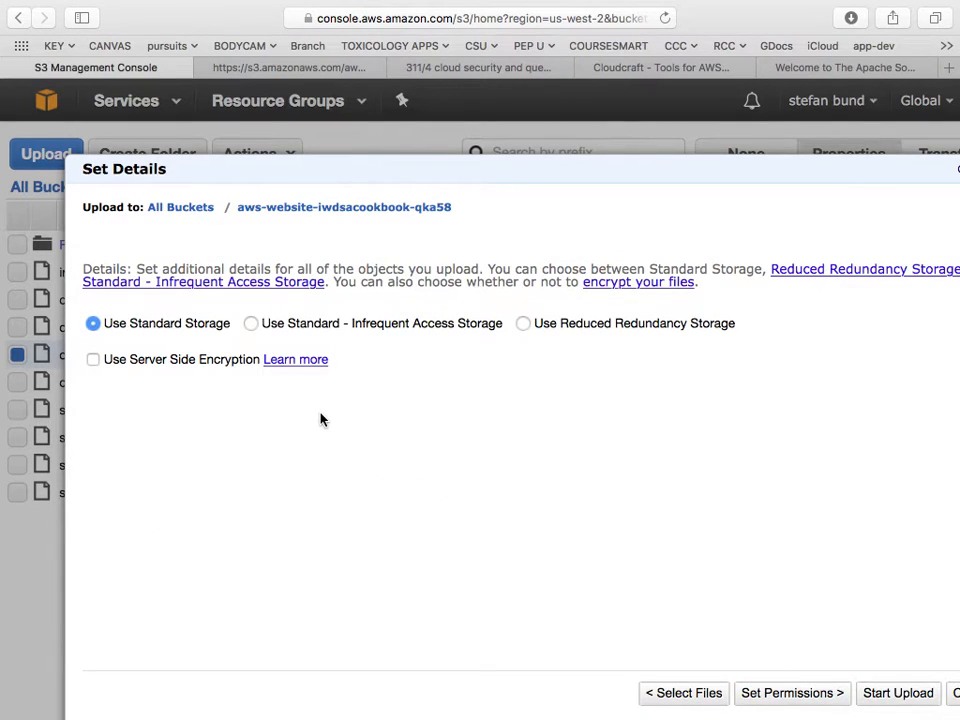
left_click(808, 692)
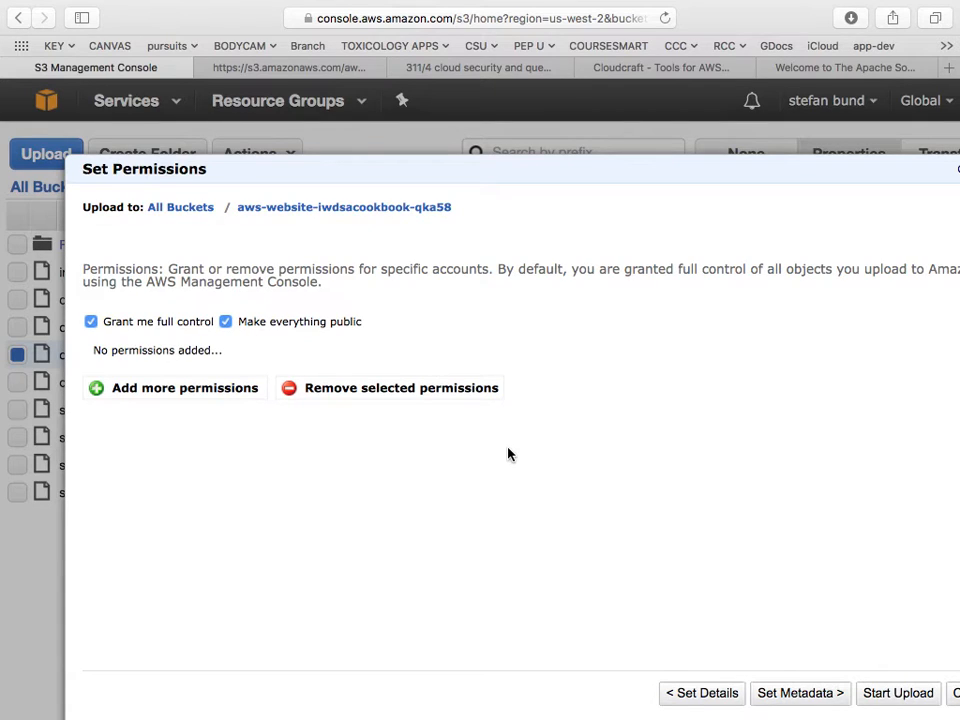
left_click(776, 690)
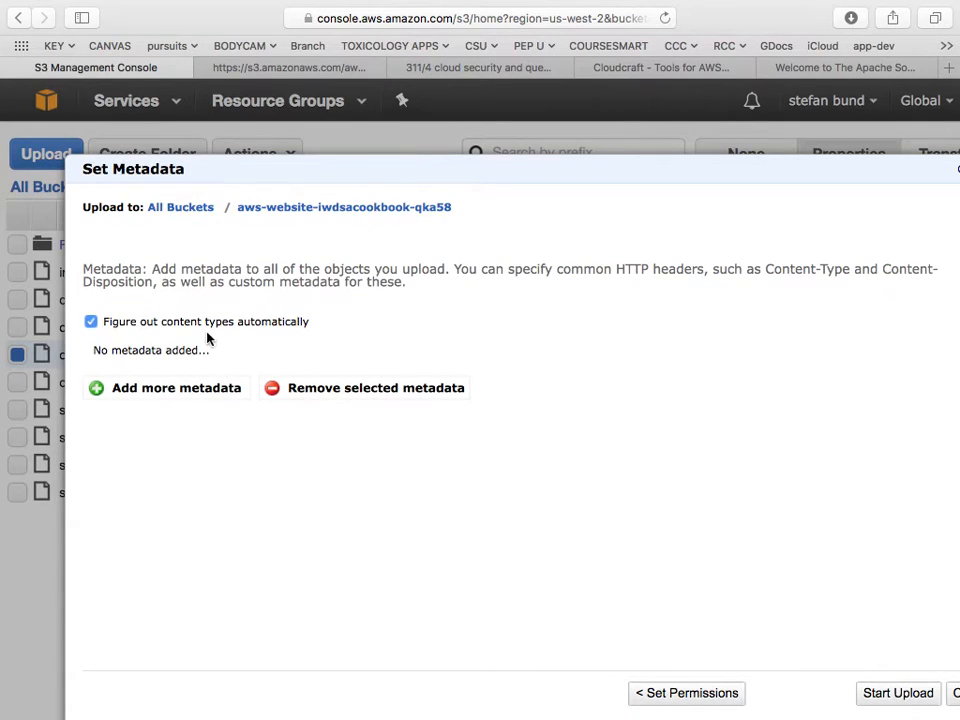
left_click(912, 696)
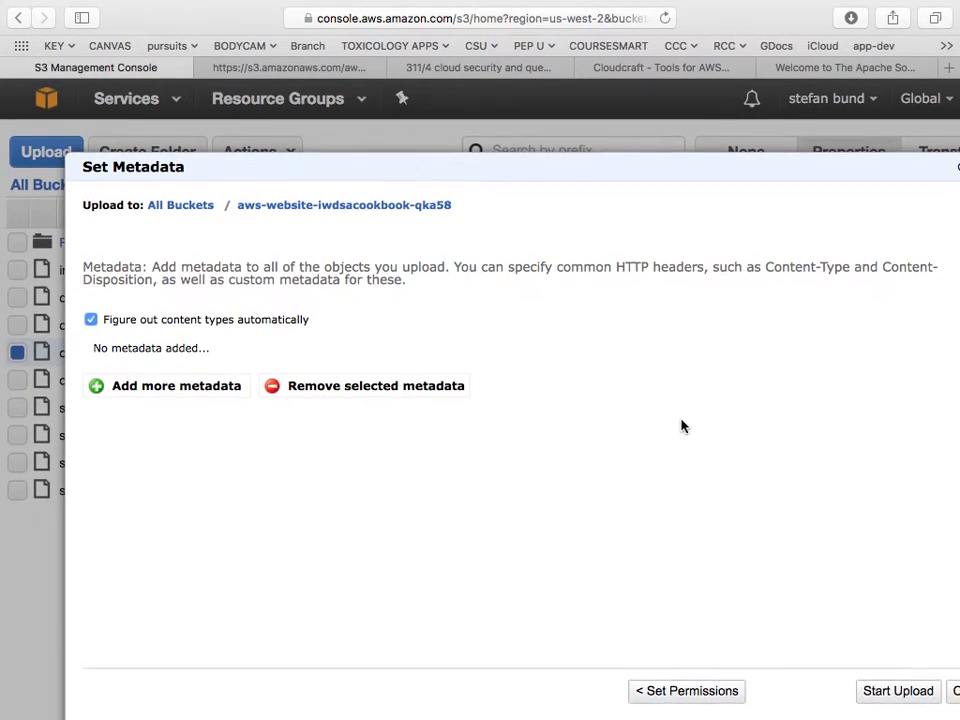
Return to the upload's permission settings to check the public access option, and cancel the upload.
left_click(693, 693)
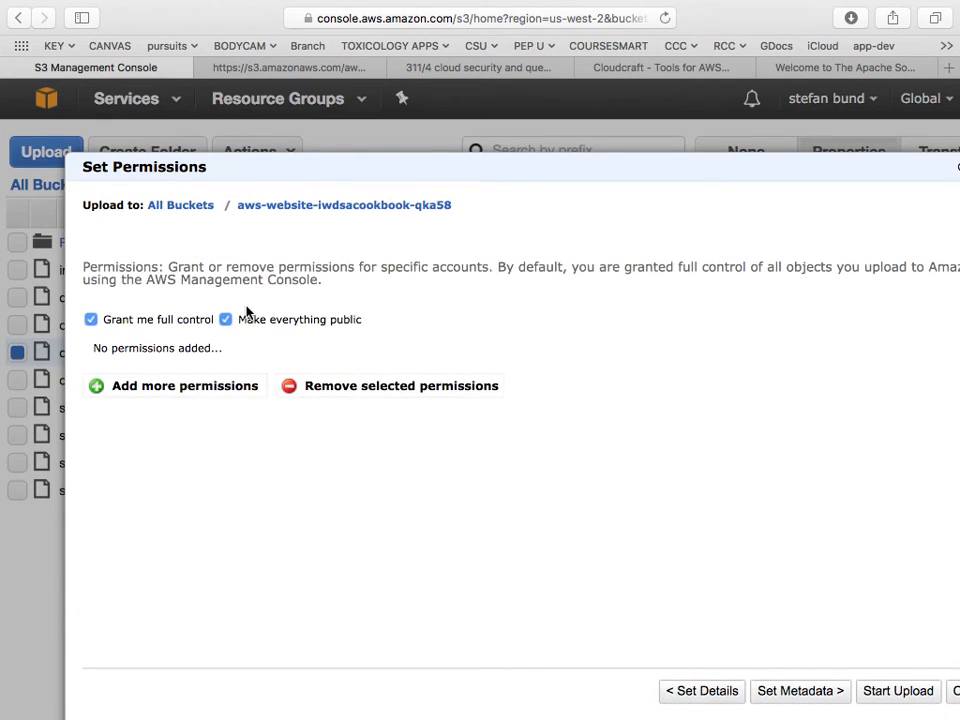
scroll(841, 650, "right", 2)
scroll(841, 650, "right", 4)
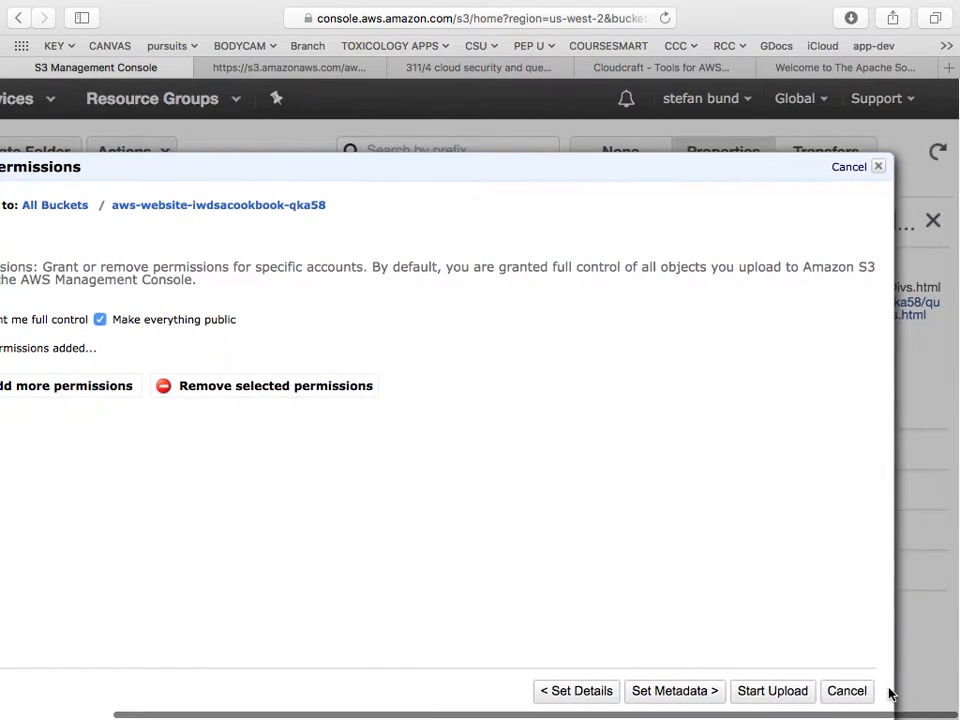
left_click(855, 690)
scroll(176, 555, "left", 4)
scroll(176, 555, "left", 2)
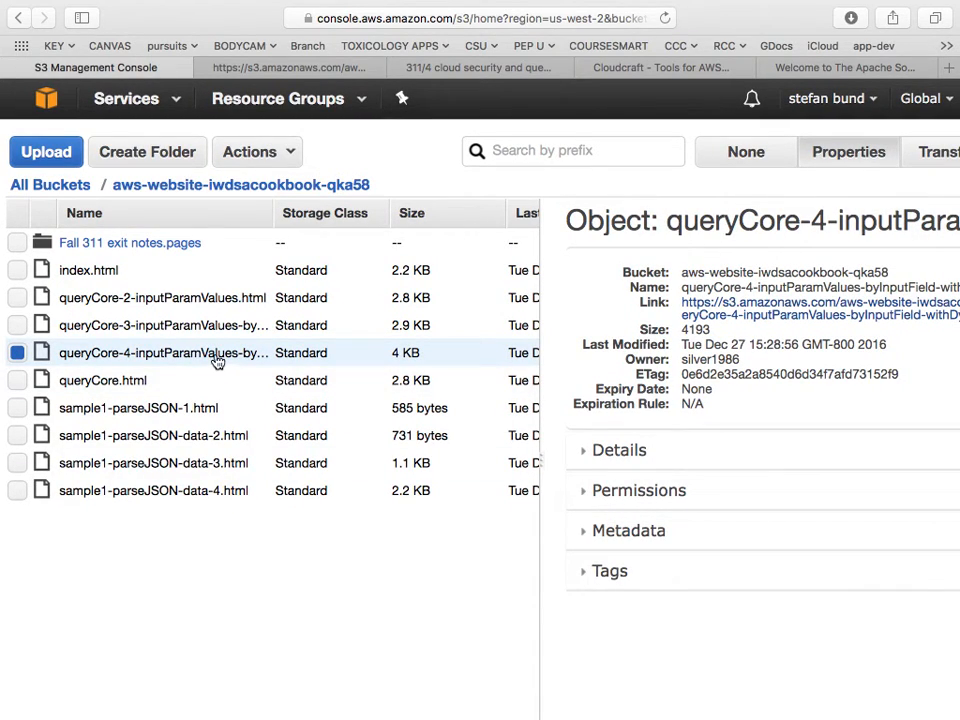
Open the public link of the selected queryCore-4 object to examine its full web address, and return to the bucket.
left_click(790, 309)
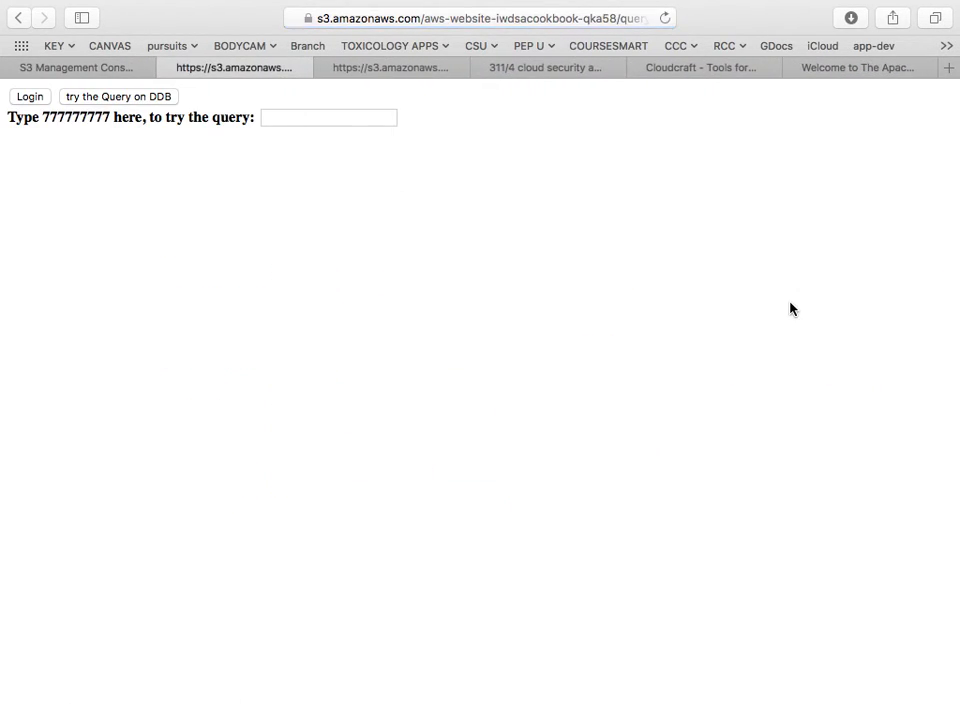
left_click(564, 28)
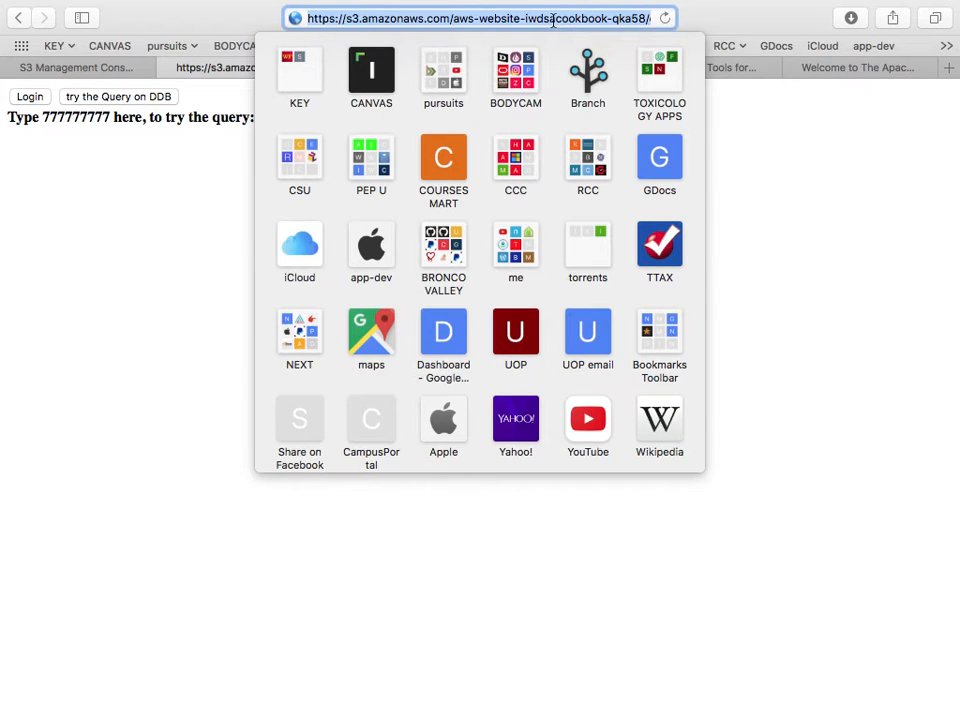
left_click(405, 20)
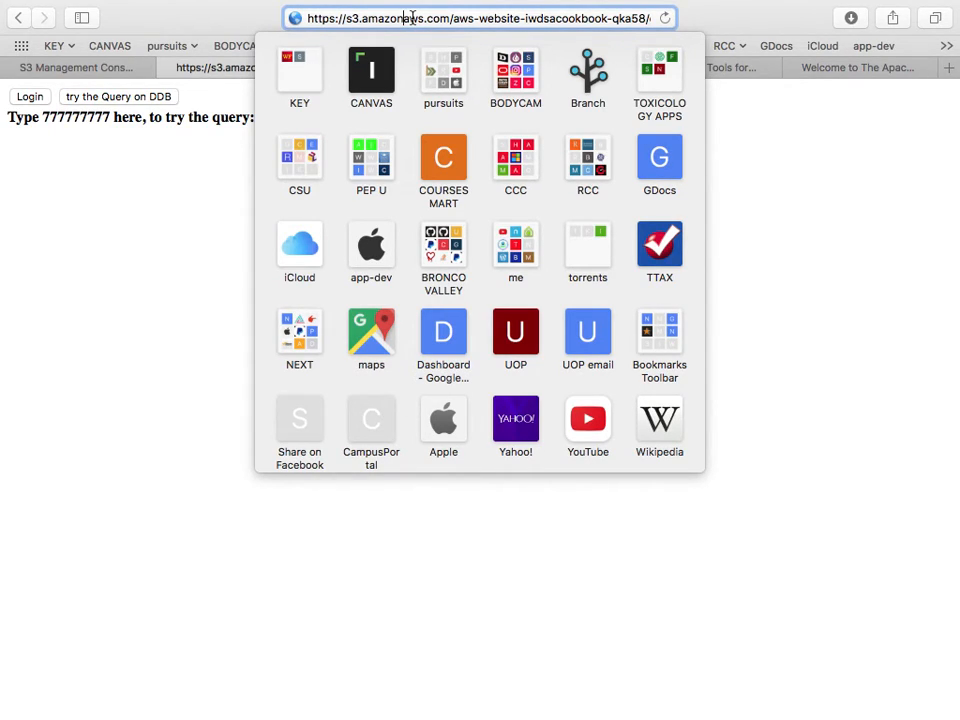
left_click(406, 19)
triple_click(406, 20)
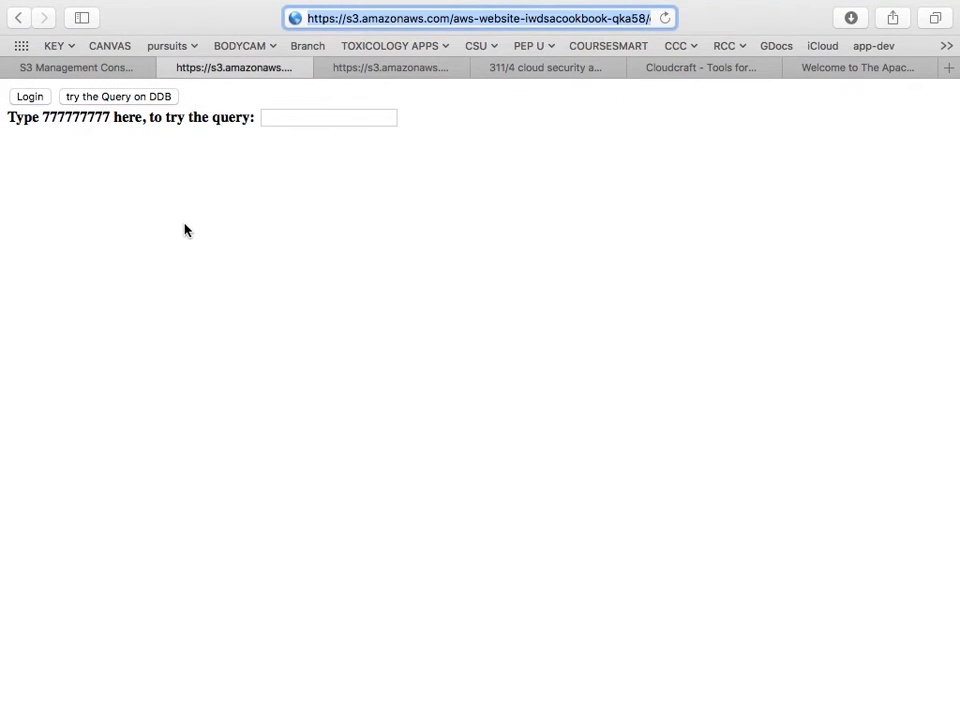
left_click(18, 18)
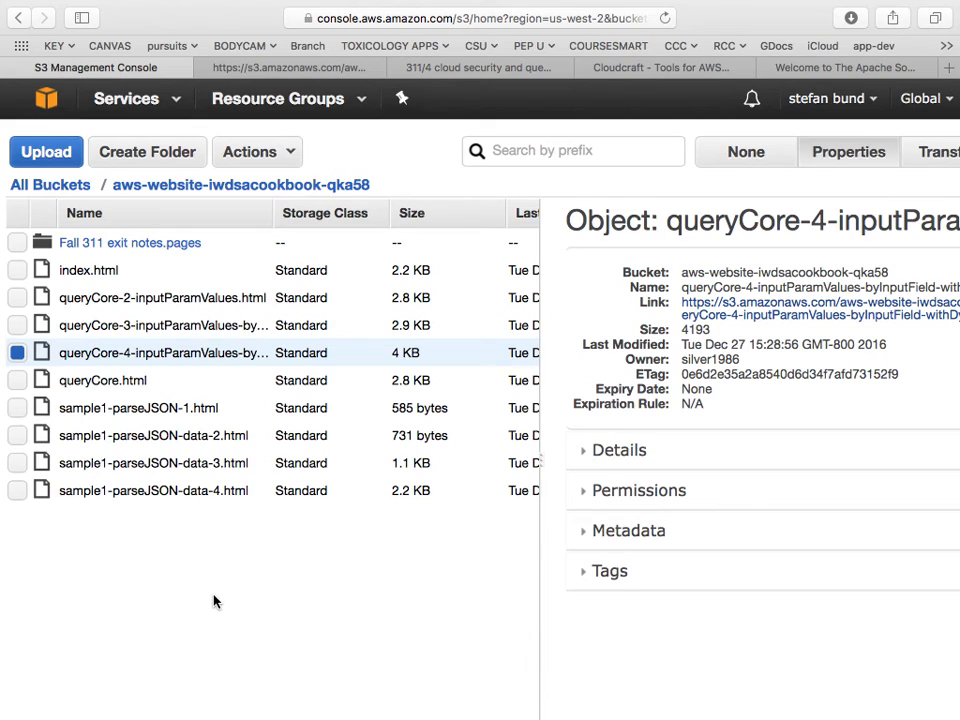
Go to the AWS console home and locate DynamoDB among the database services.
left_click(50, 99)
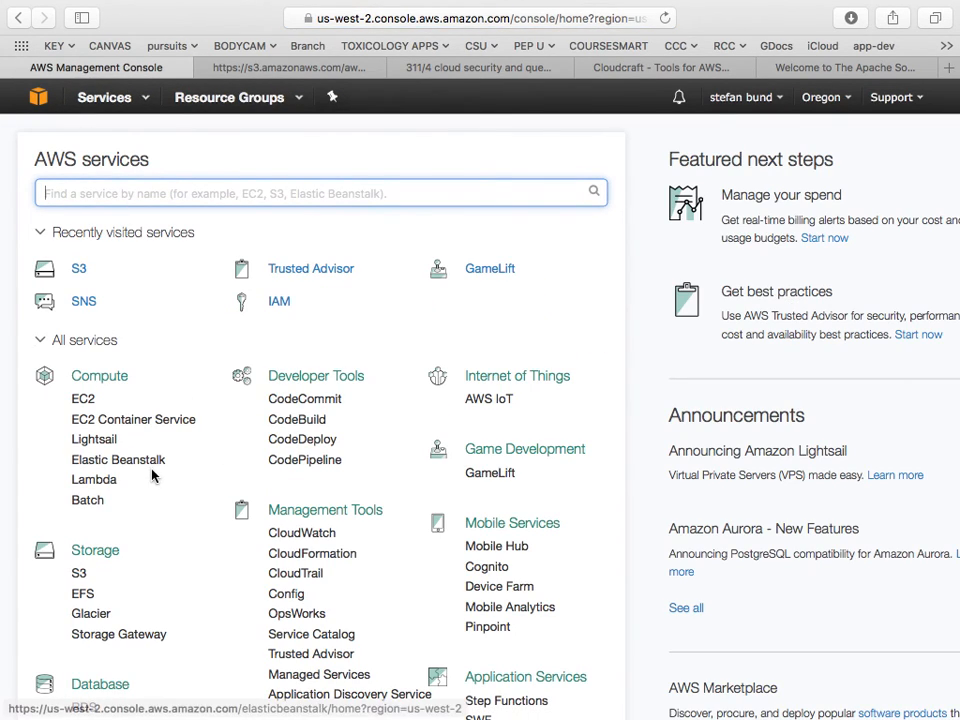
scroll(140, 560, "down", 5)
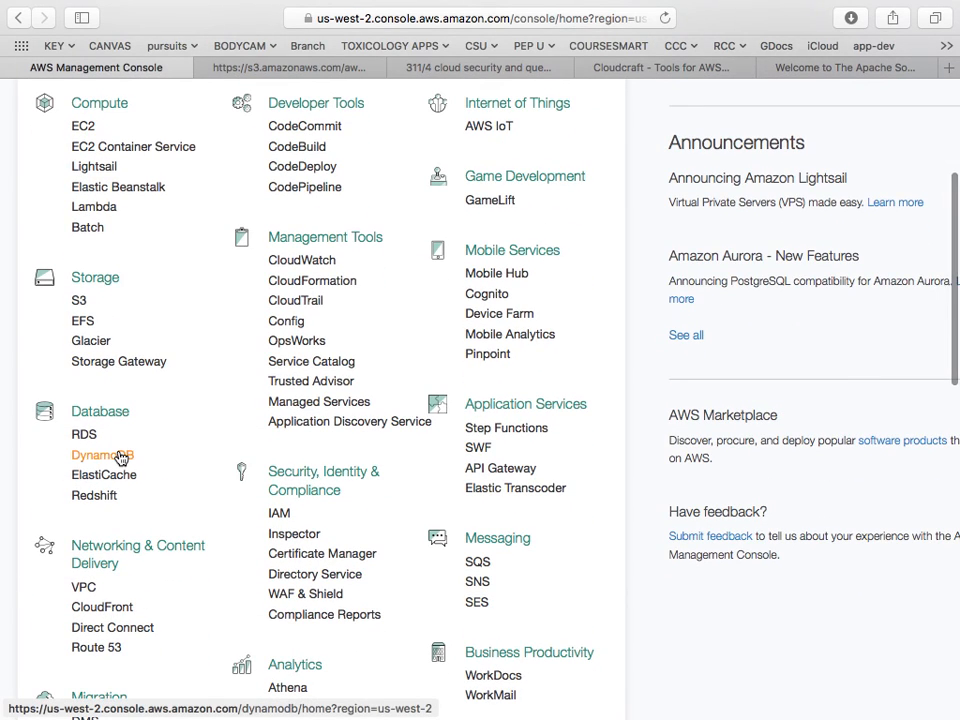